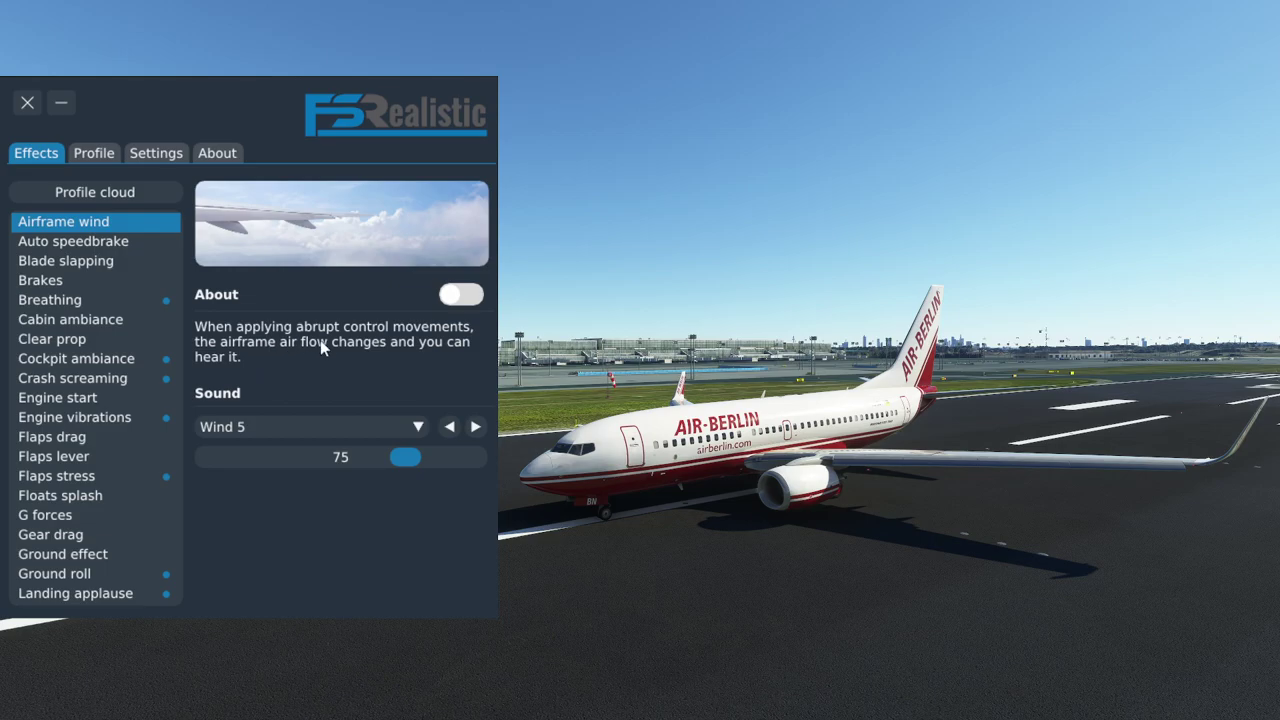
Step through Auto speedbrake, Blade slapping and Brakes, stopping on Breathing with movement 30.
click(78, 243)
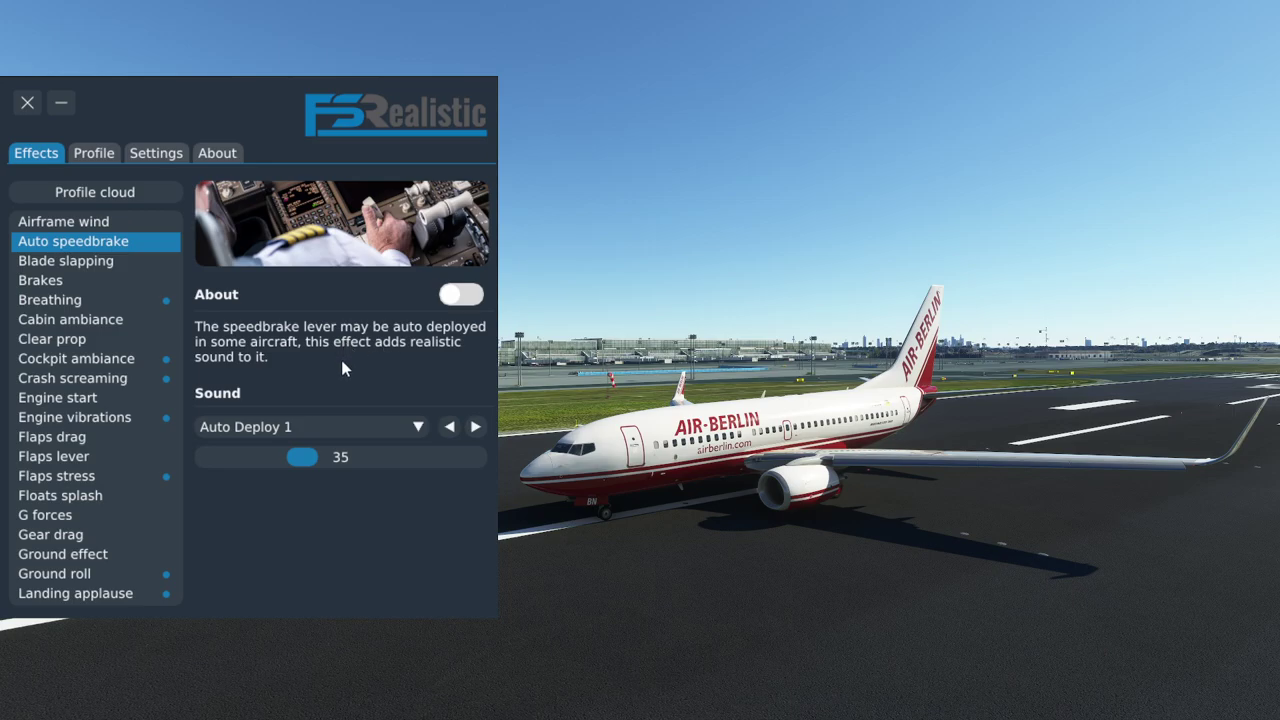
click(66, 264)
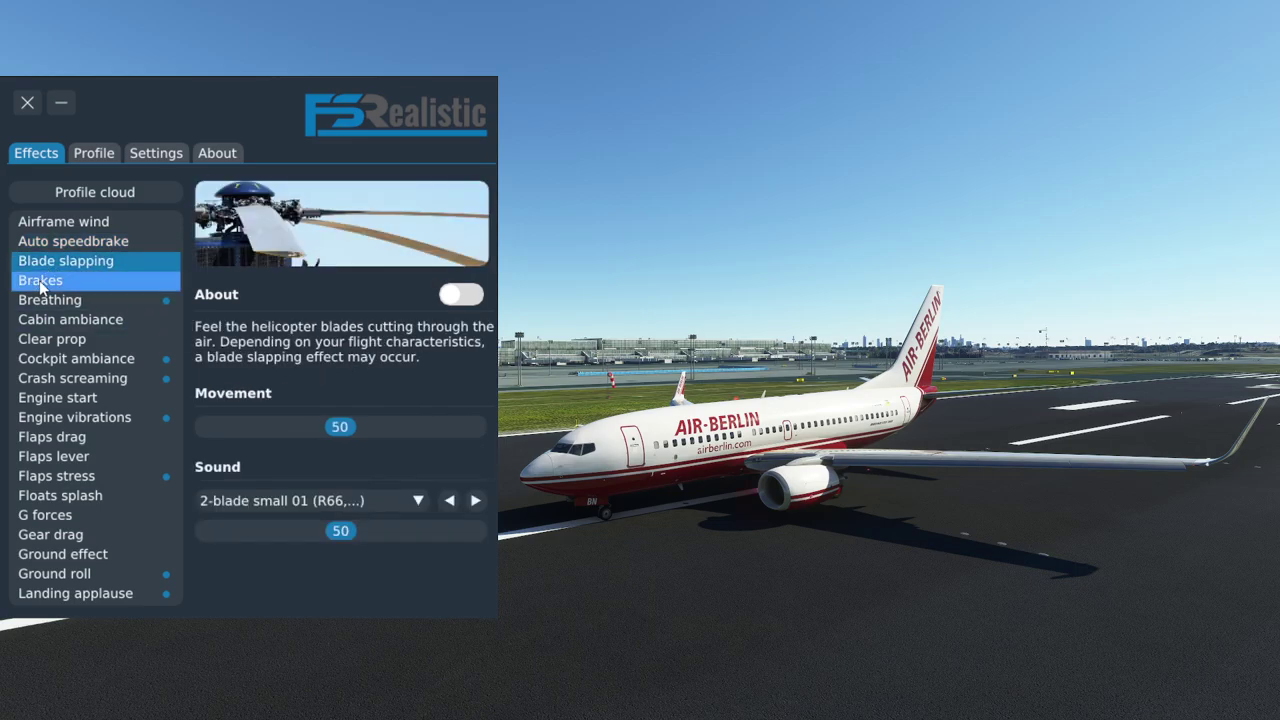
click(42, 282)
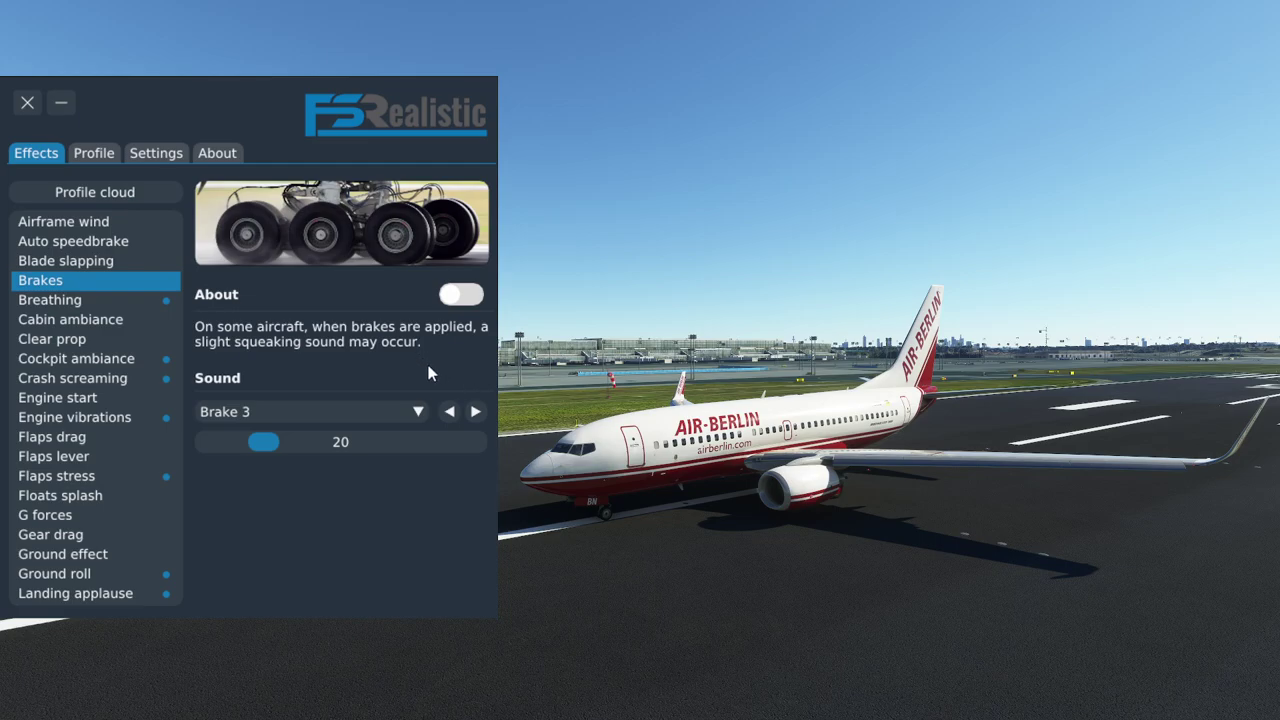
click(56, 299)
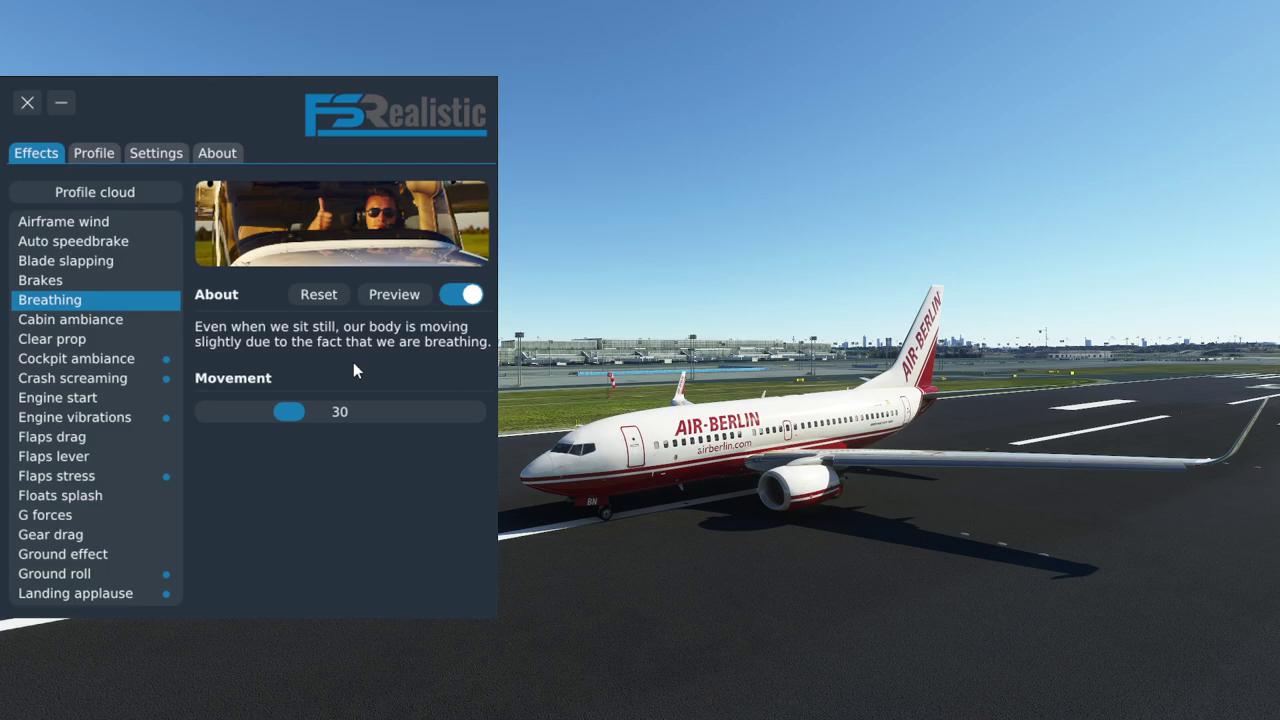
Review Cabin ambiance, Clear prop, Cockpit ambiance, Crash screaming, Engine start, then Engine vibrations (Acceleration 50, Stable RPM 25).
click(121, 317)
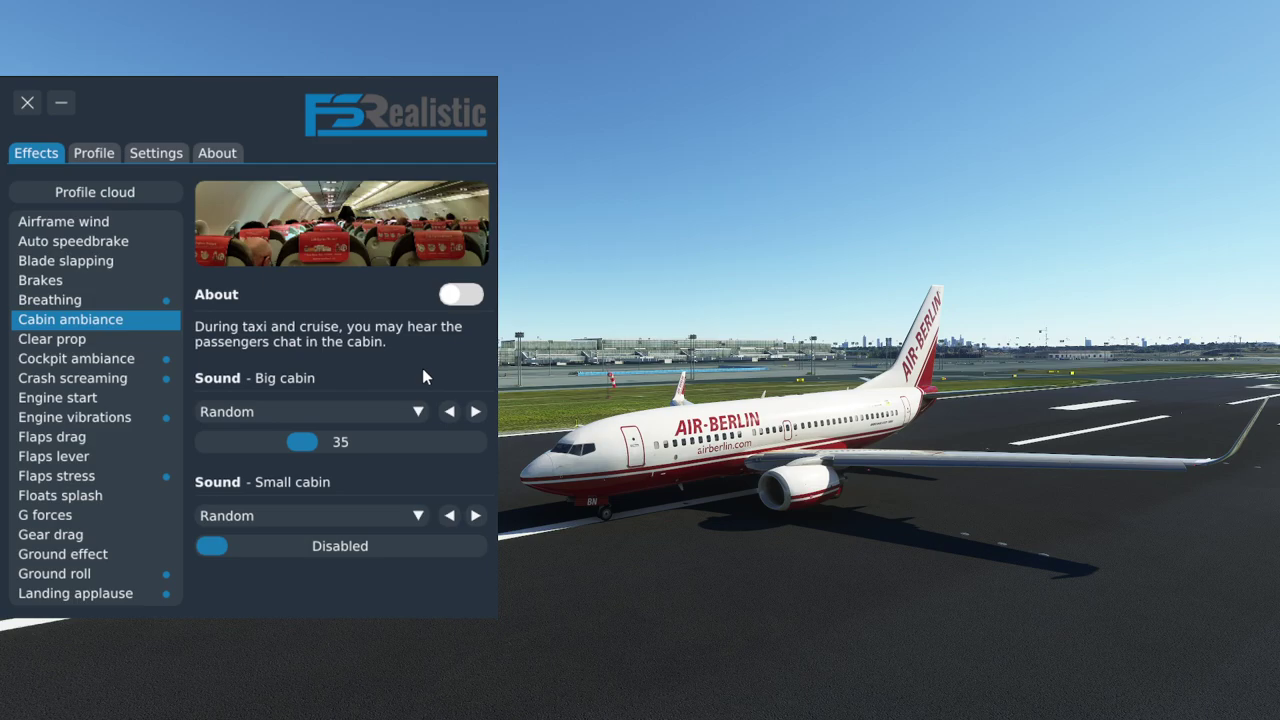
click(118, 342)
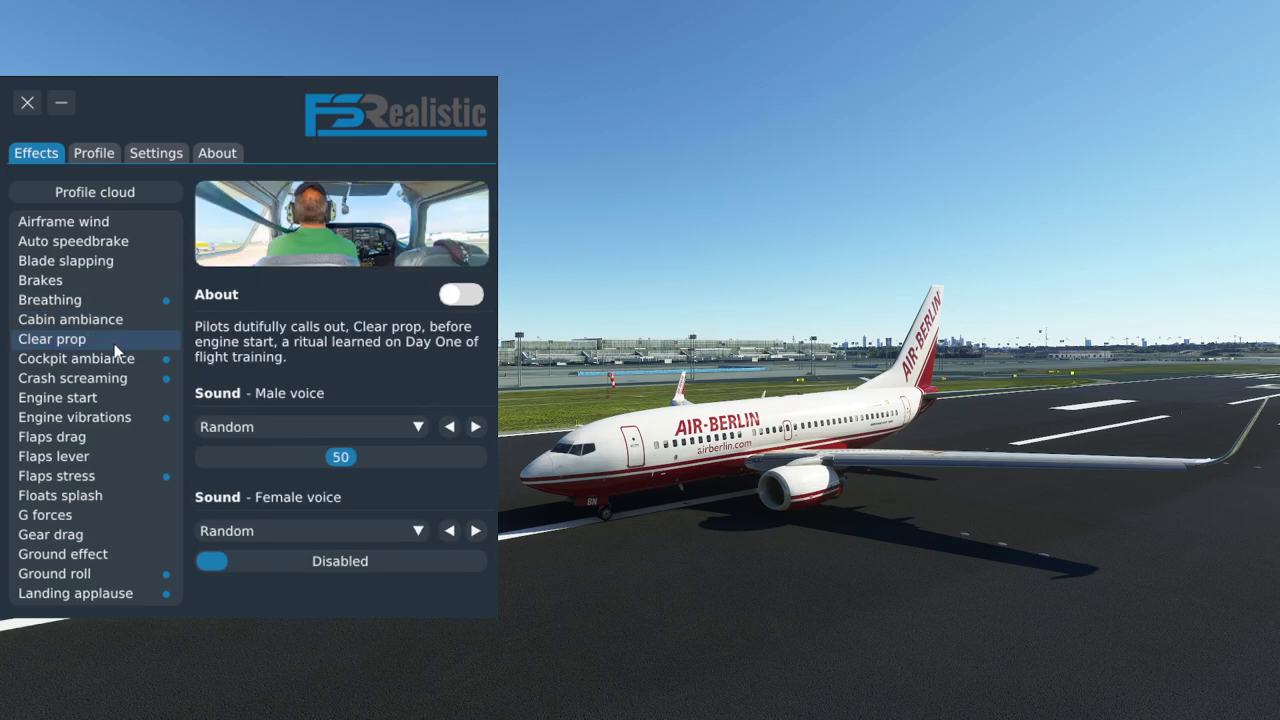
click(24, 360)
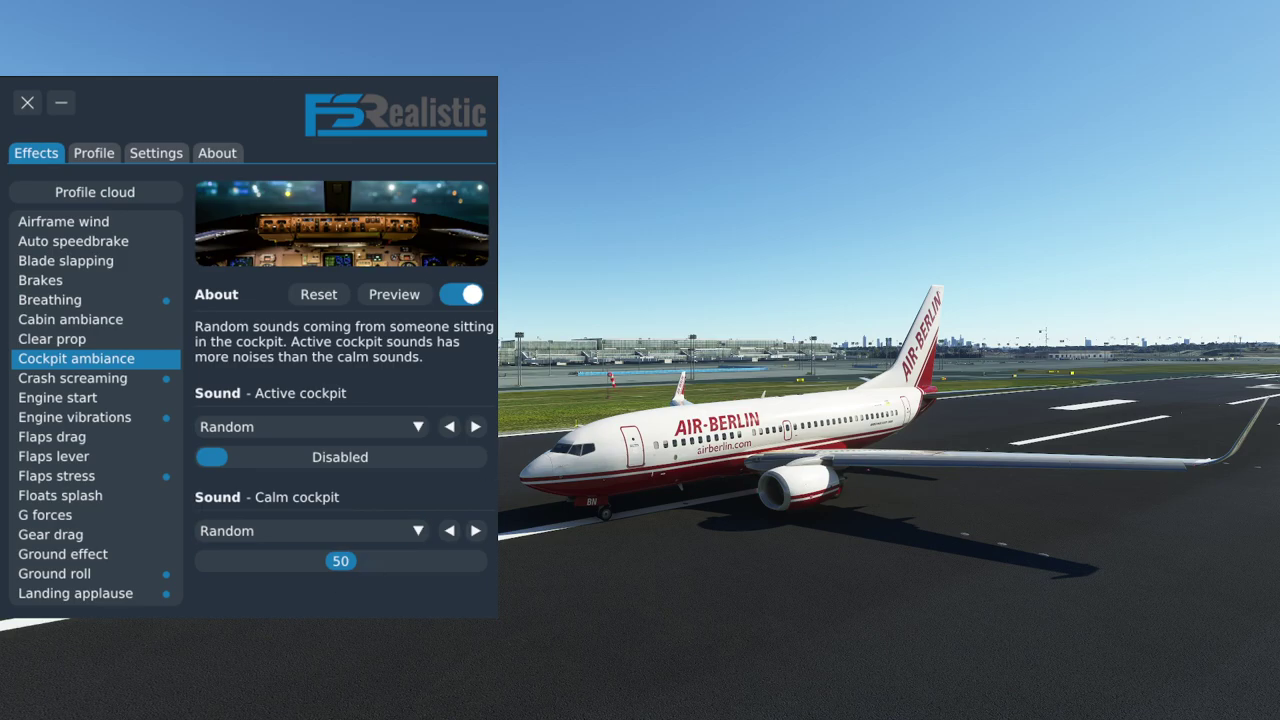
click(66, 380)
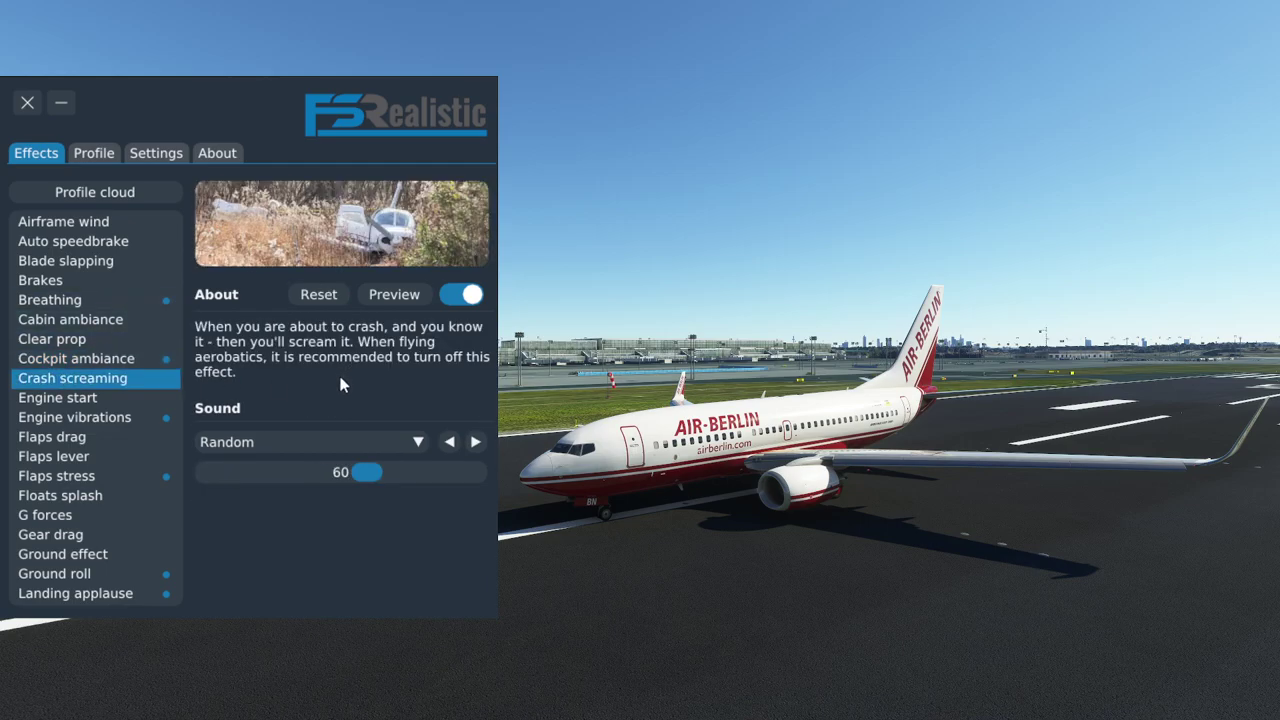
click(93, 405)
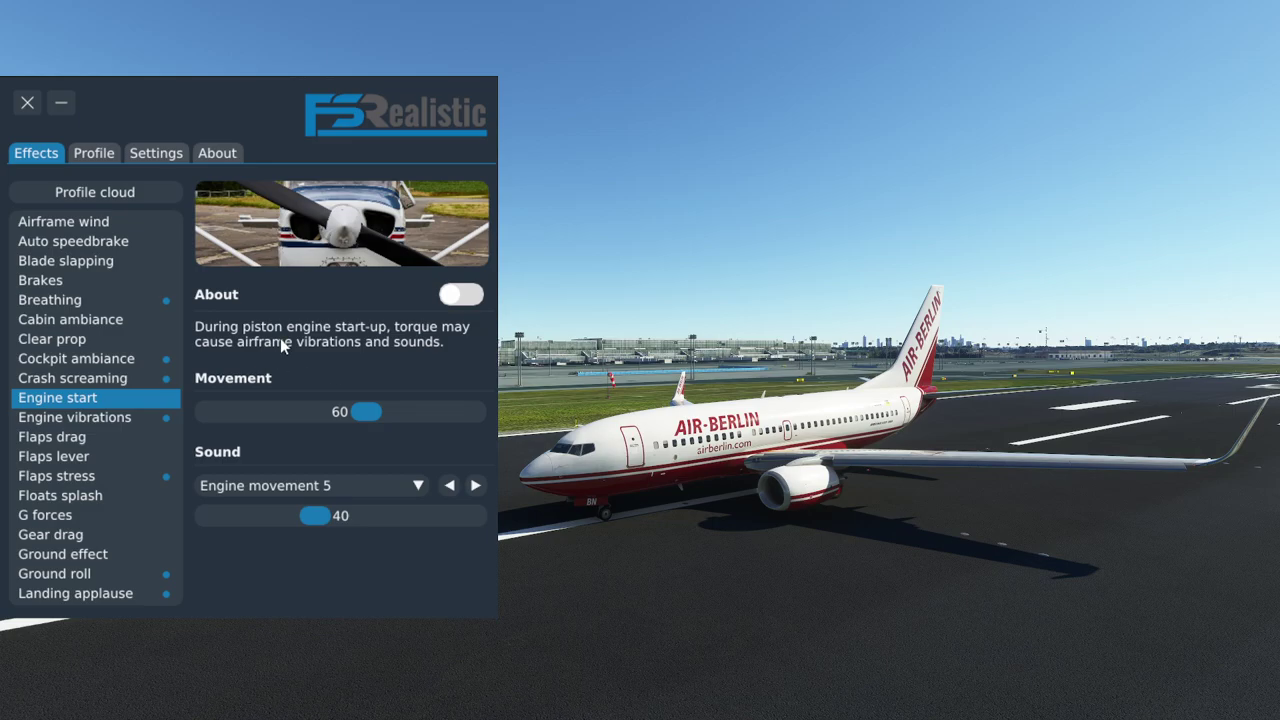
click(108, 422)
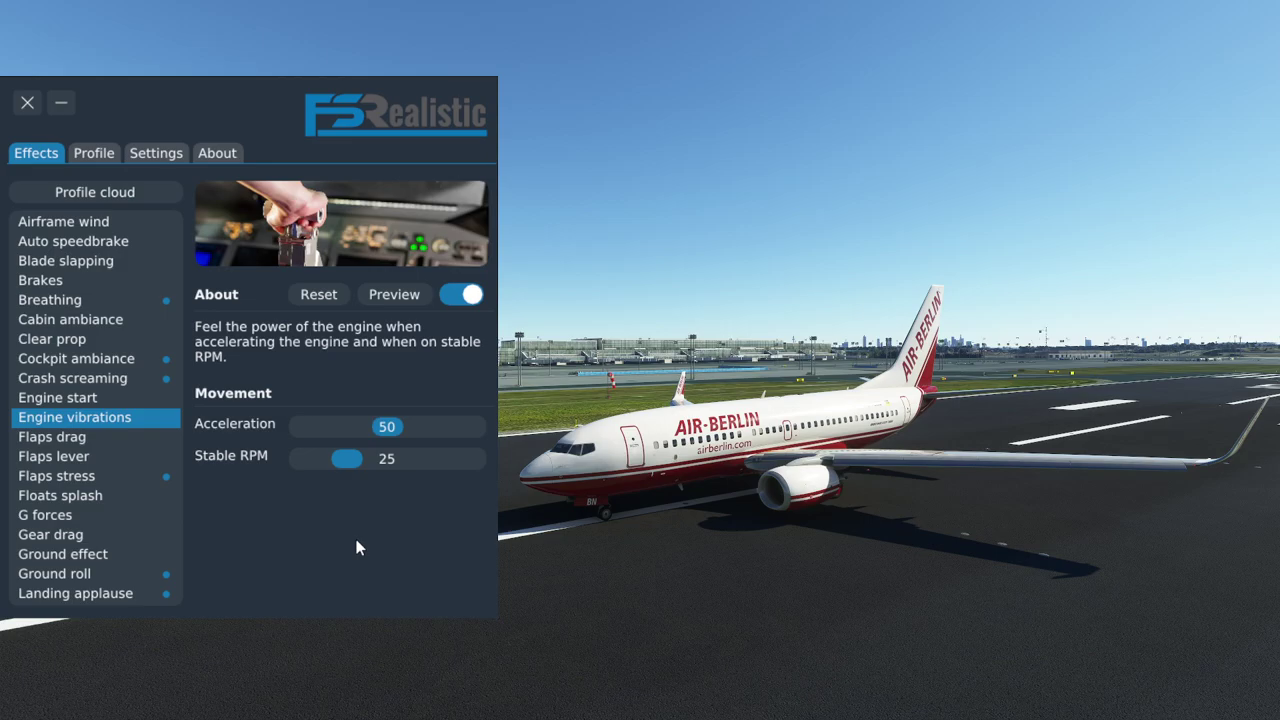
Review Flaps drag, Flaps lever, Flaps stress, Floats splash and G forces, ending on Gear drag (Movement 50, Rumble 7).
scroll(122, 420, down, 2)
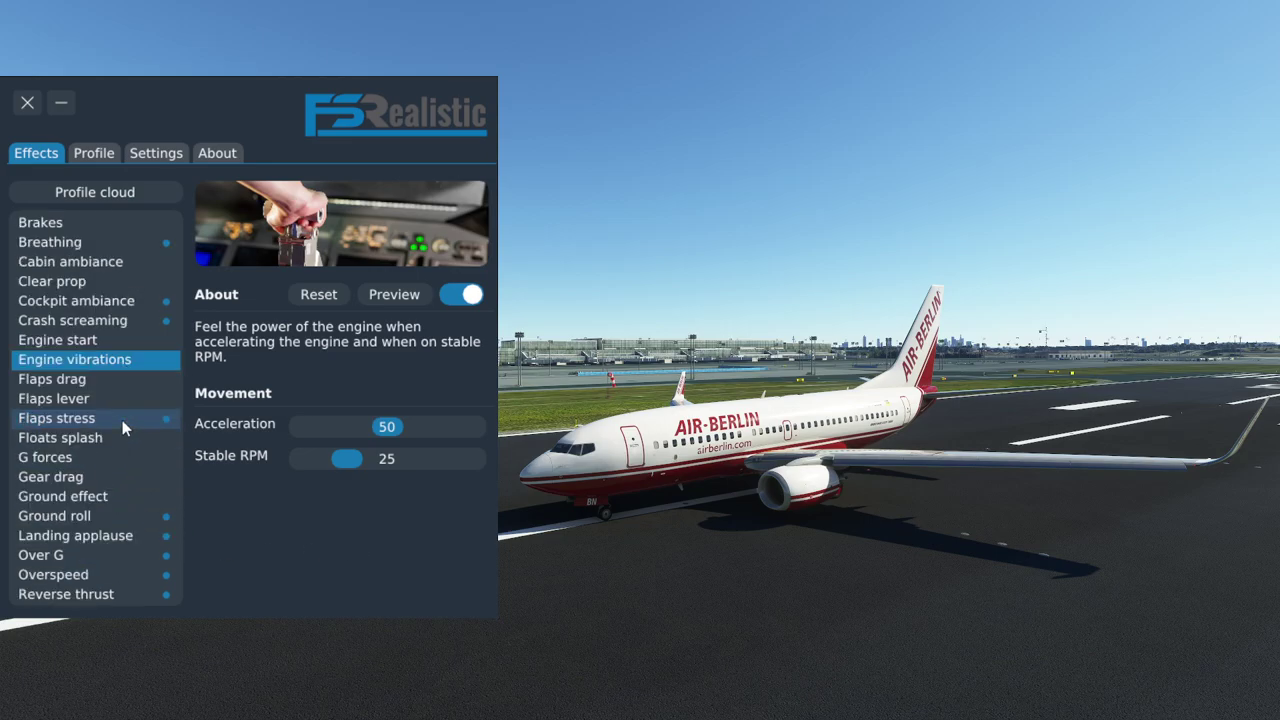
click(110, 318)
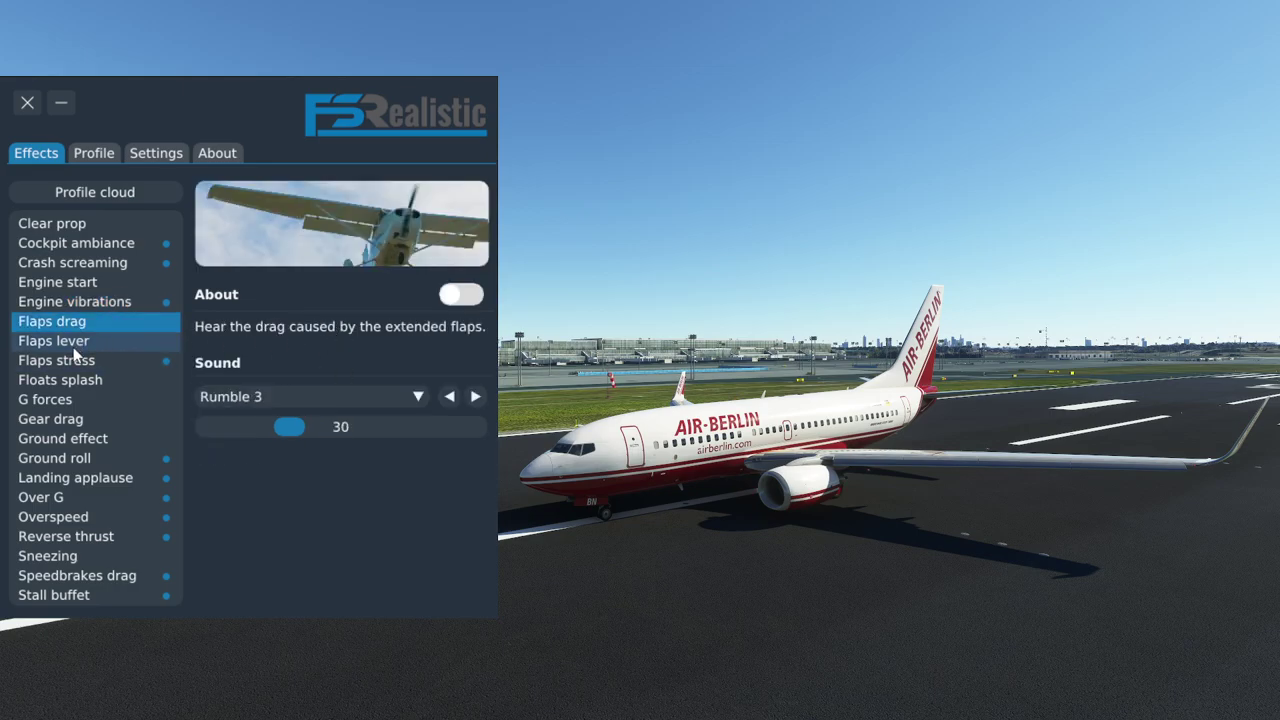
click(73, 347)
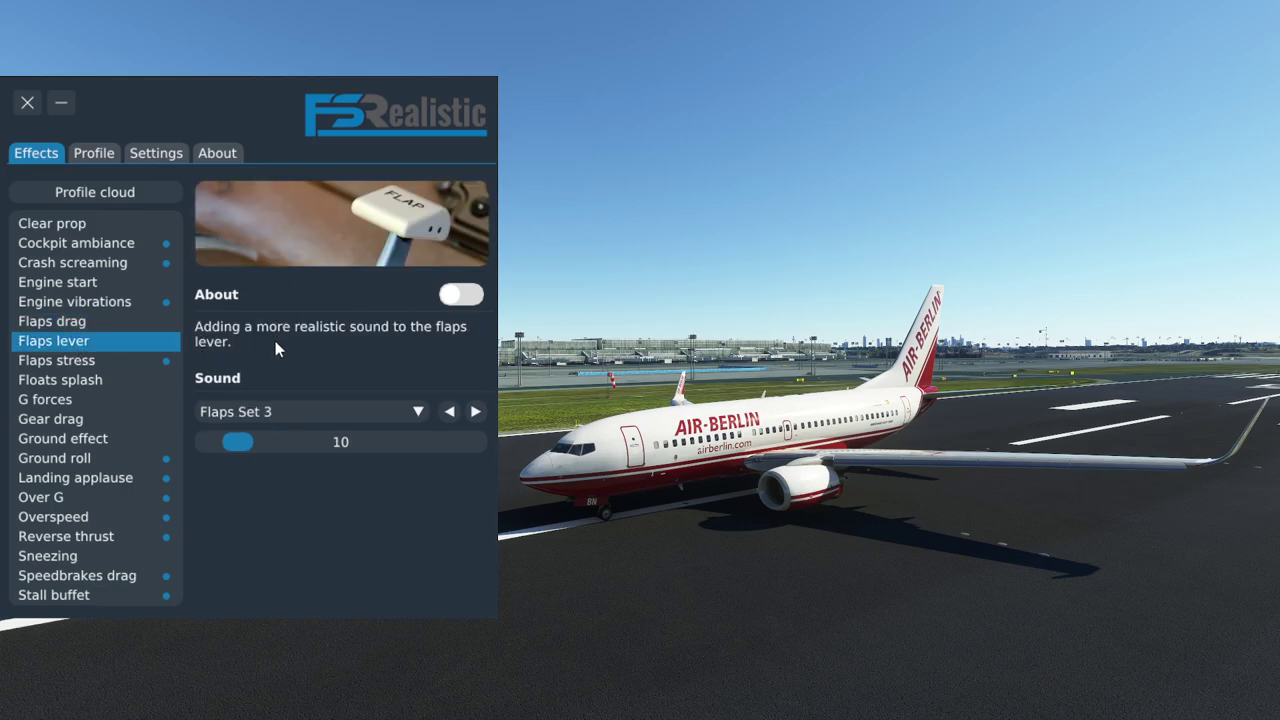
click(100, 366)
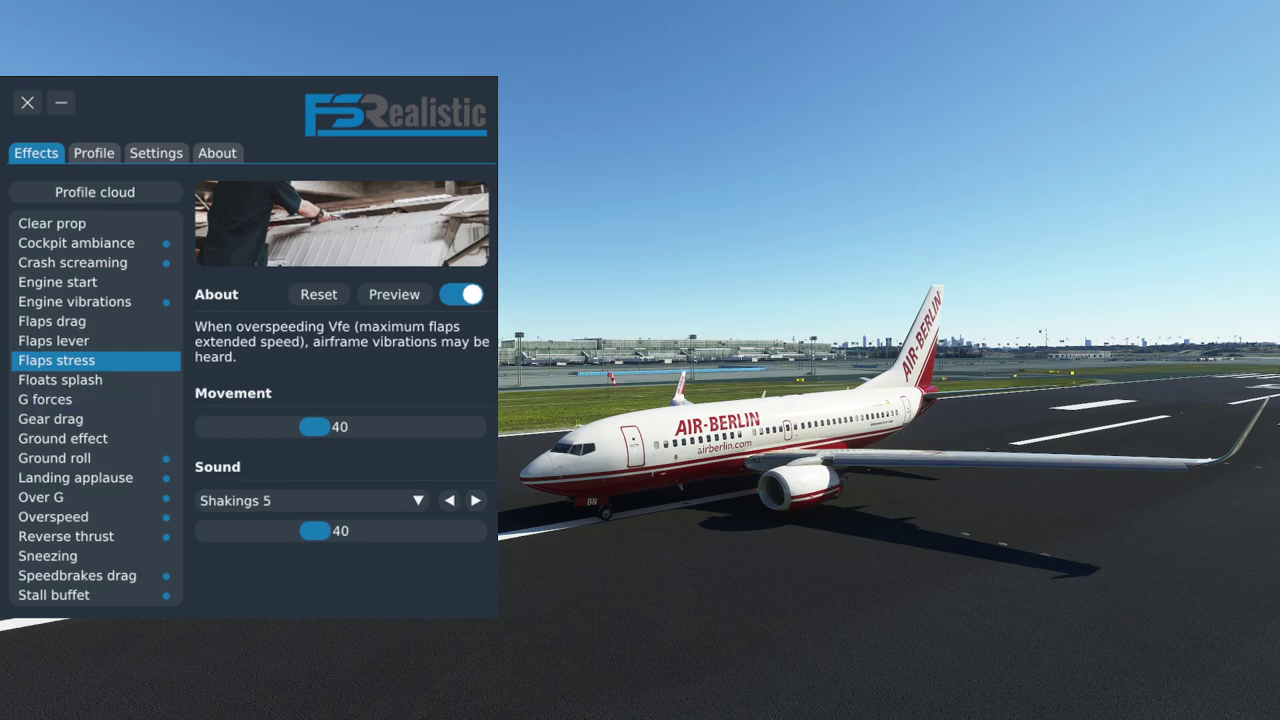
click(30, 384)
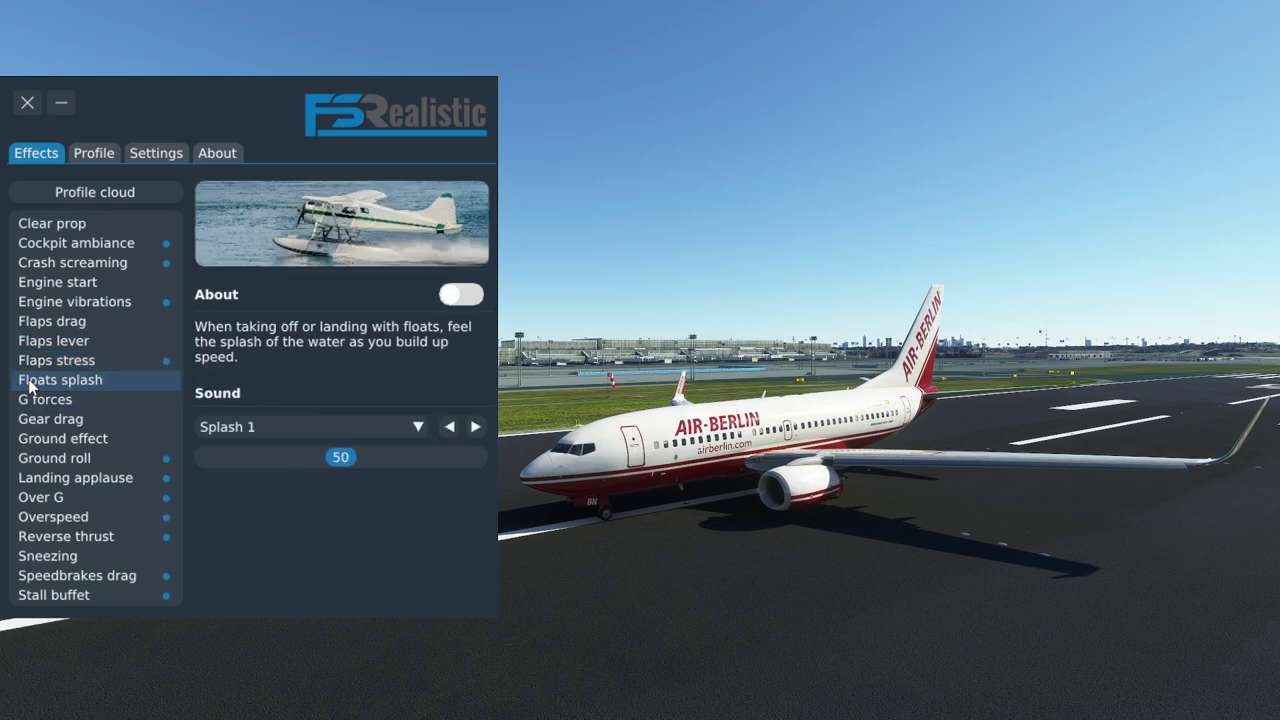
click(60, 400)
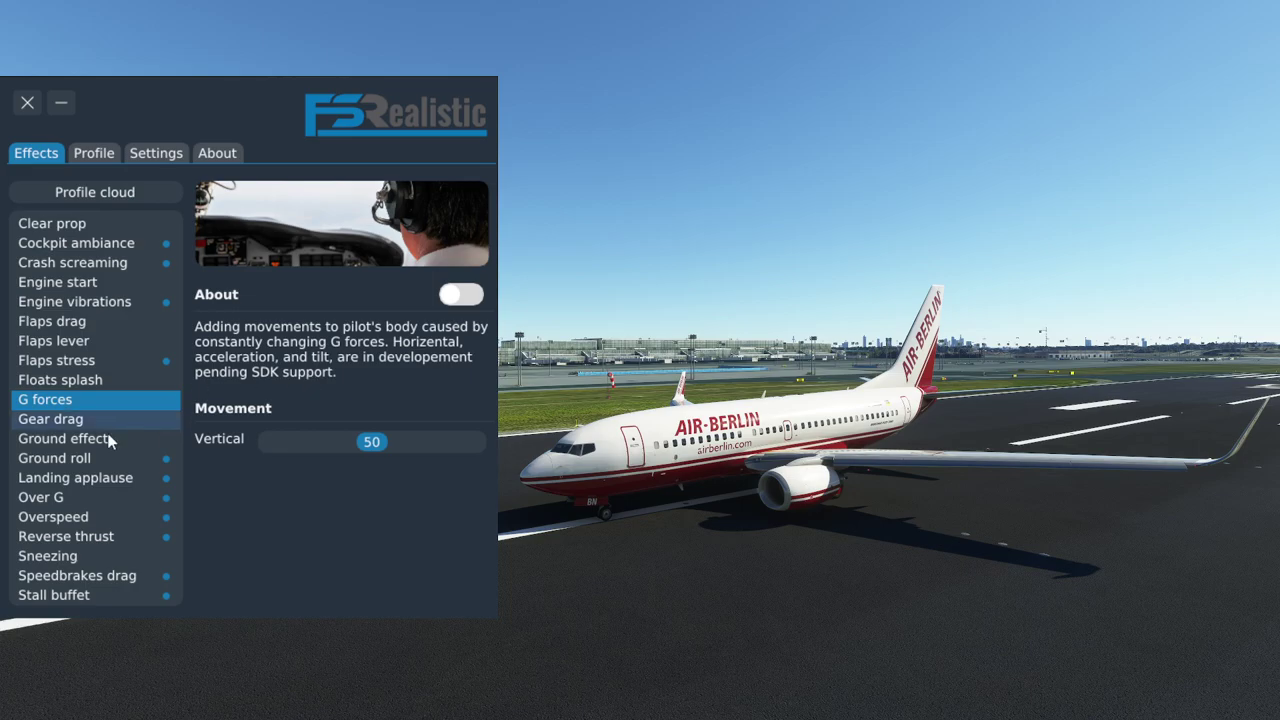
click(65, 421)
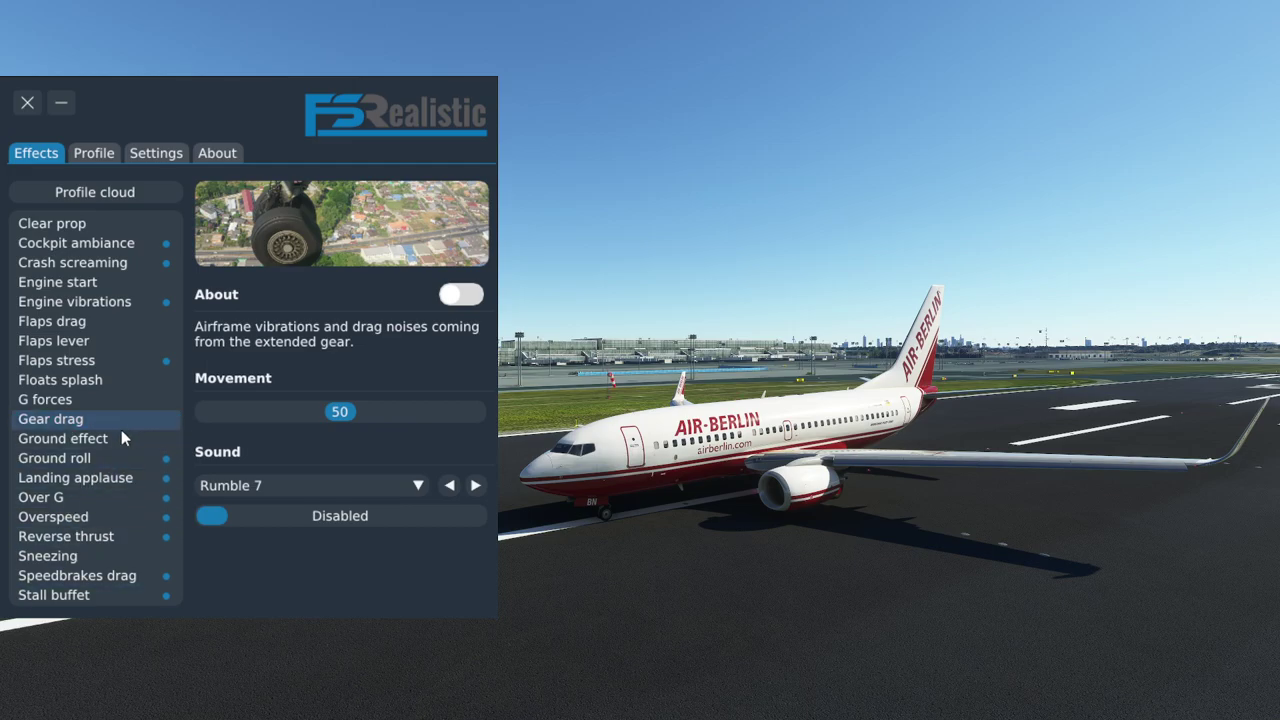
Review Ground effect, Ground roll, Landing applause and Over G, ending on Overspeed (Movement 50, Shakings 1 at 35).
click(110, 439)
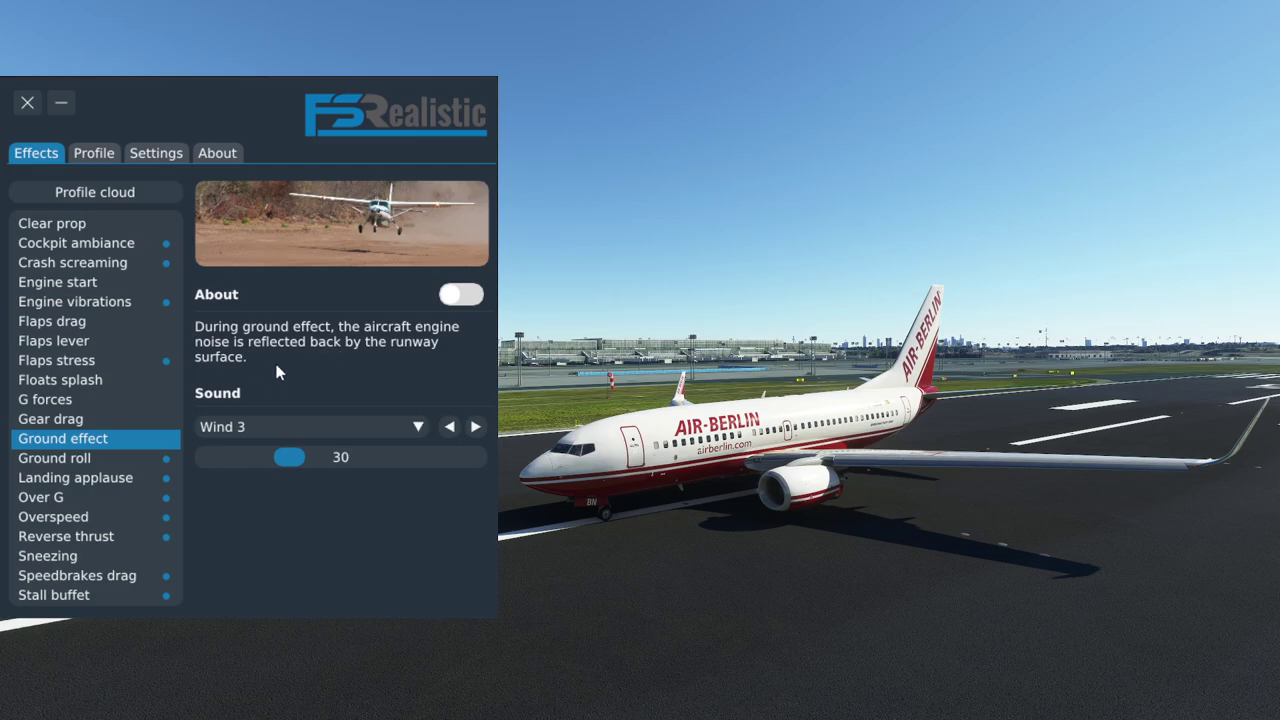
click(117, 456)
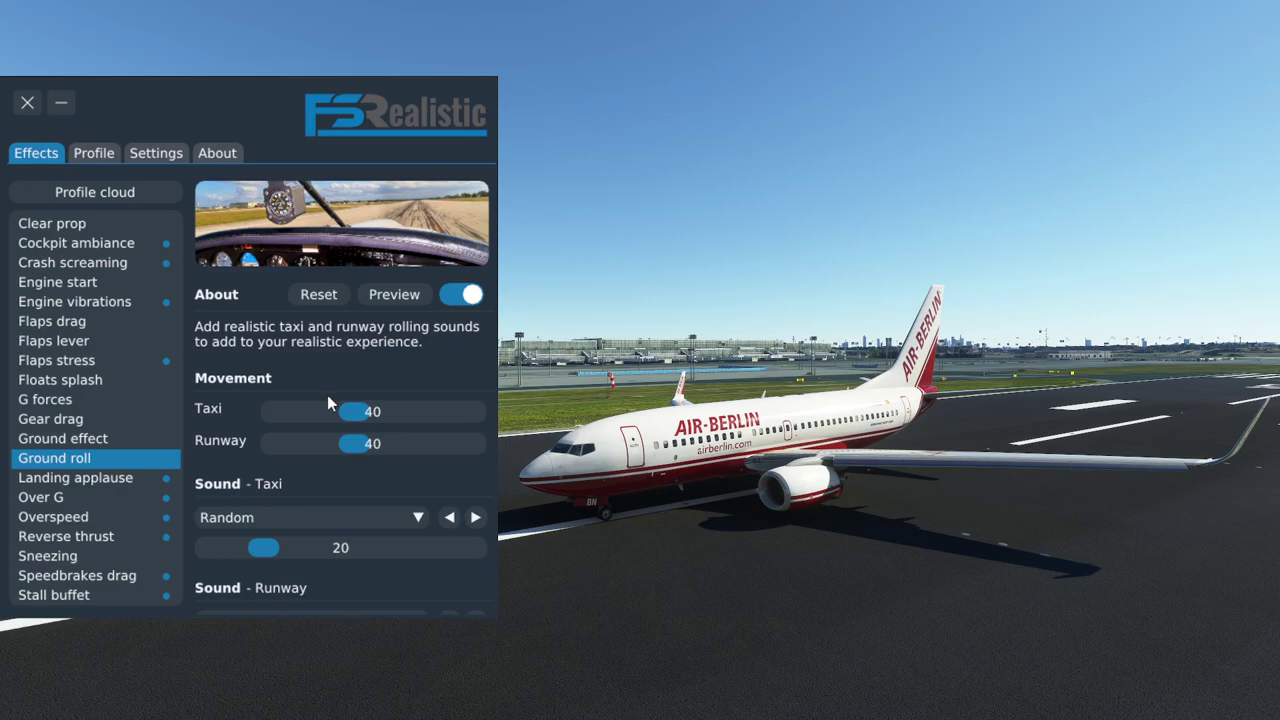
click(101, 480)
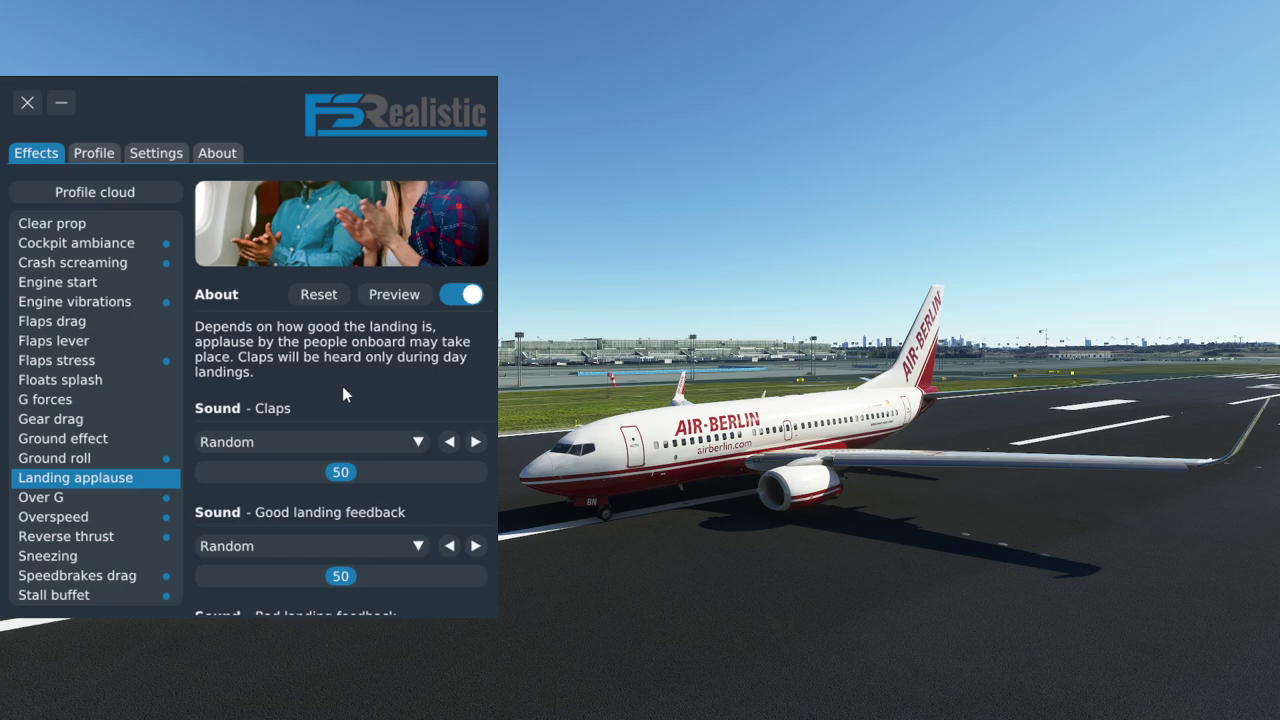
scroll(410, 348, down, 3)
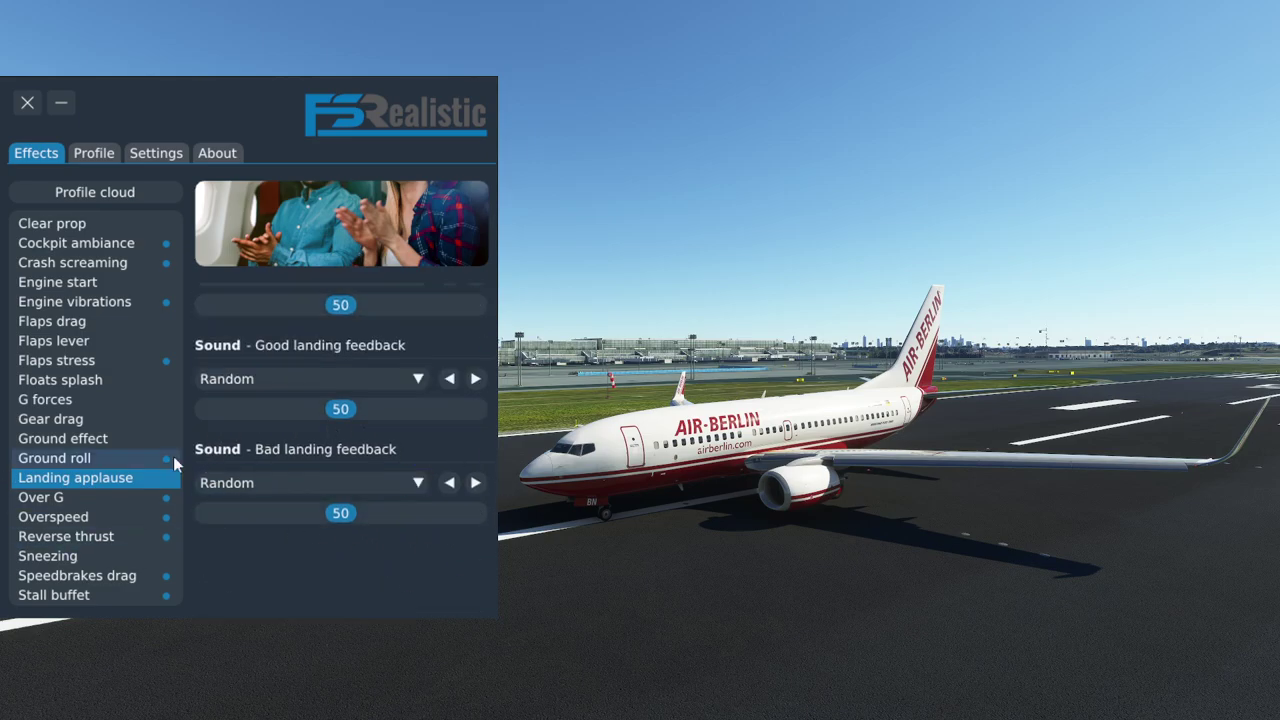
click(100, 498)
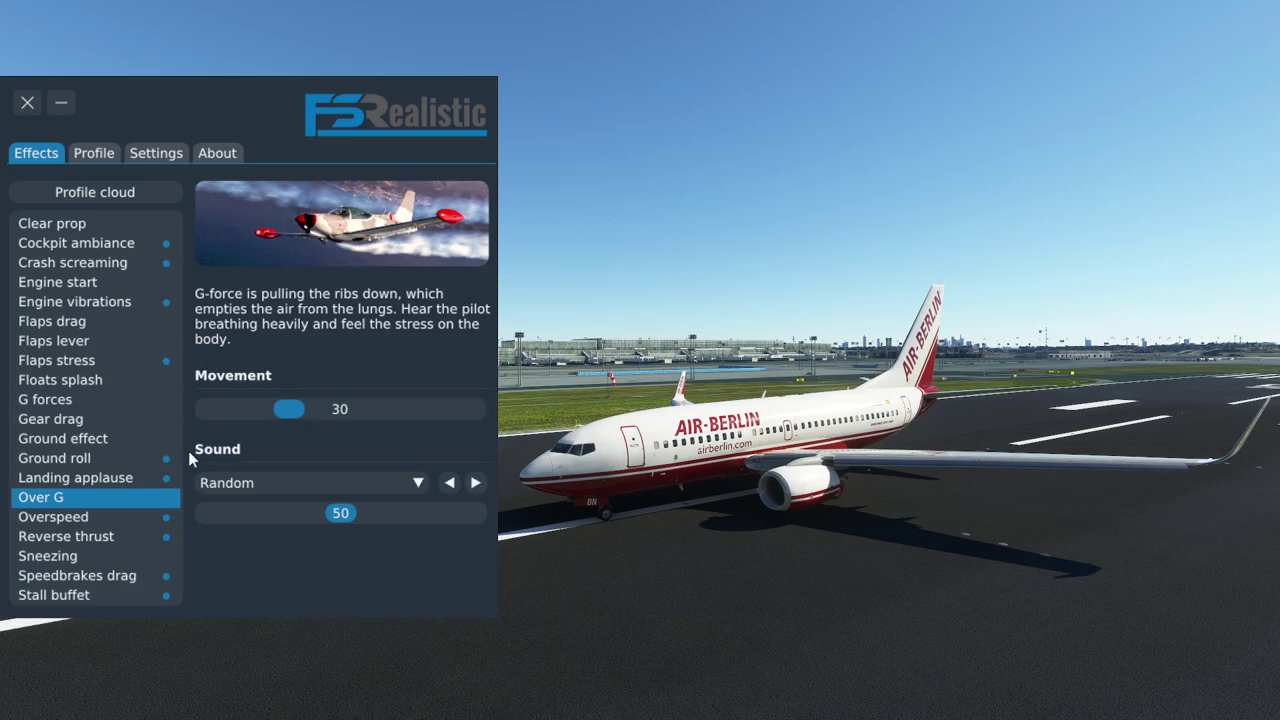
click(128, 515)
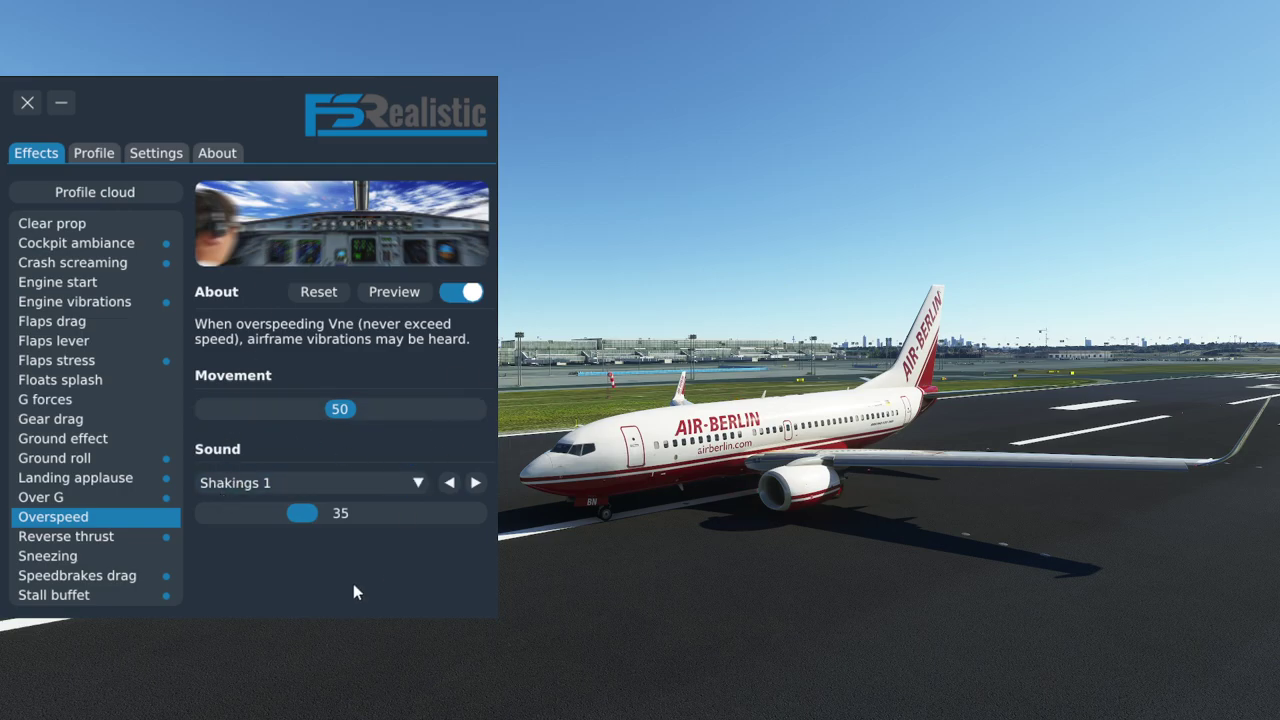
Check Reverse thrust and Sneezing, then Speedbrakes drag with Movement 35 and Rumble 3 at volume 30.
click(103, 538)
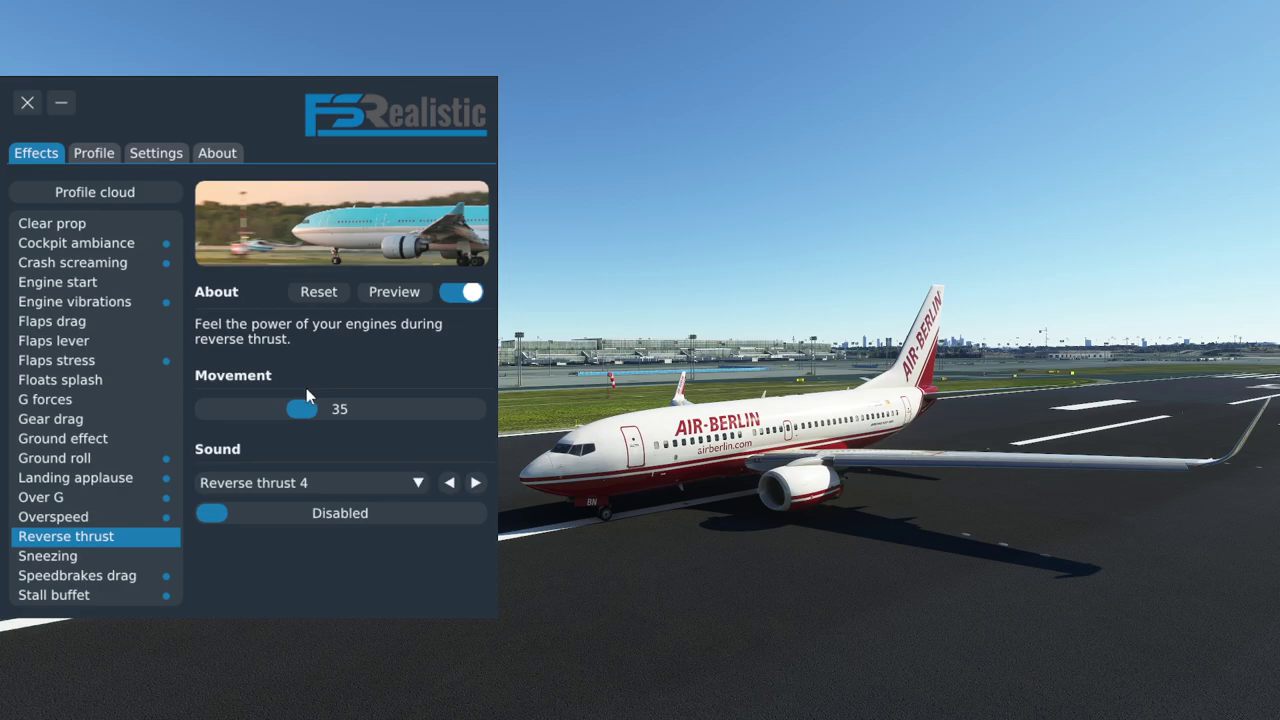
click(82, 556)
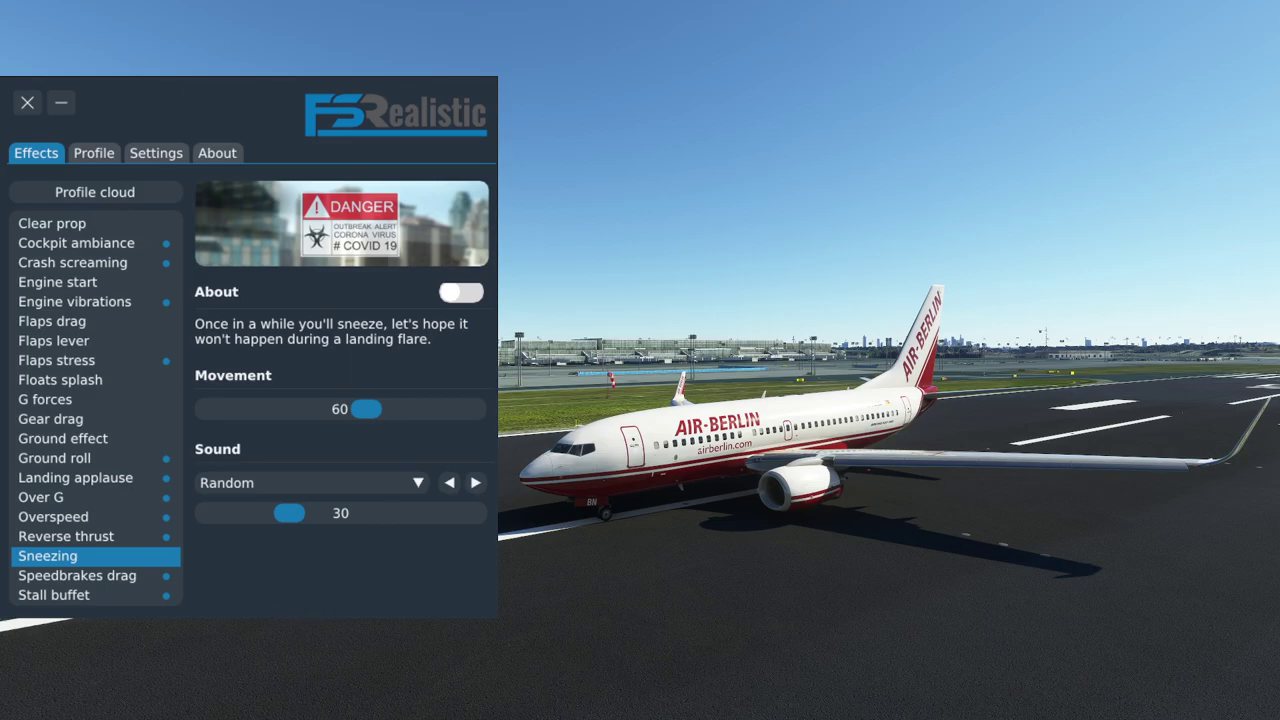
click(78, 576)
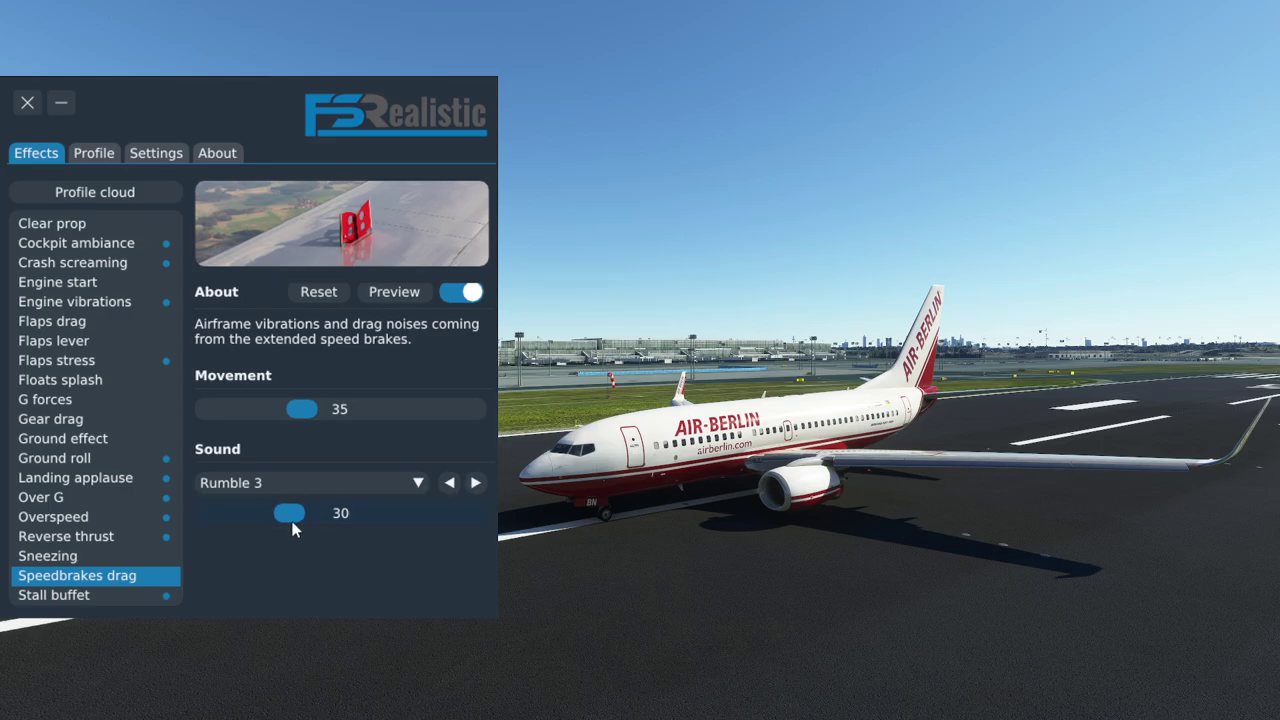
Check Stall buffet and Stick shaker, then Toilet flush with its Random sound at volume 50.
click(68, 597)
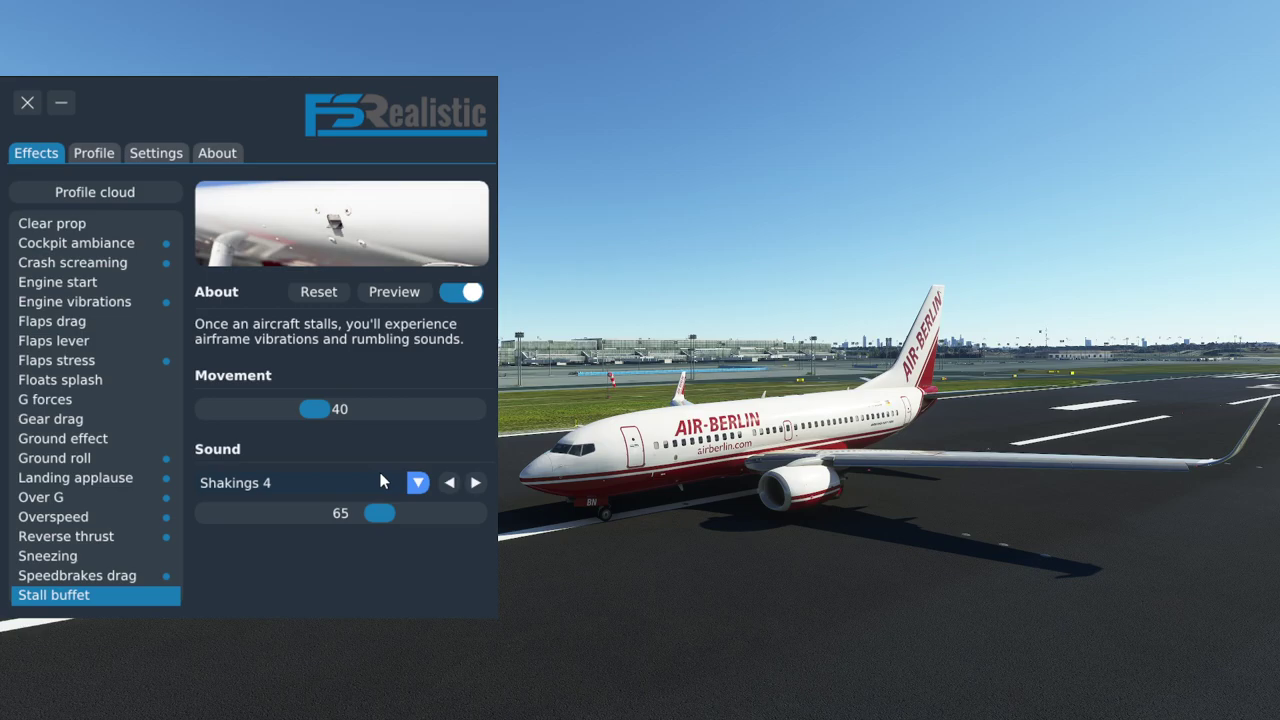
scroll(88, 479, down, 2)
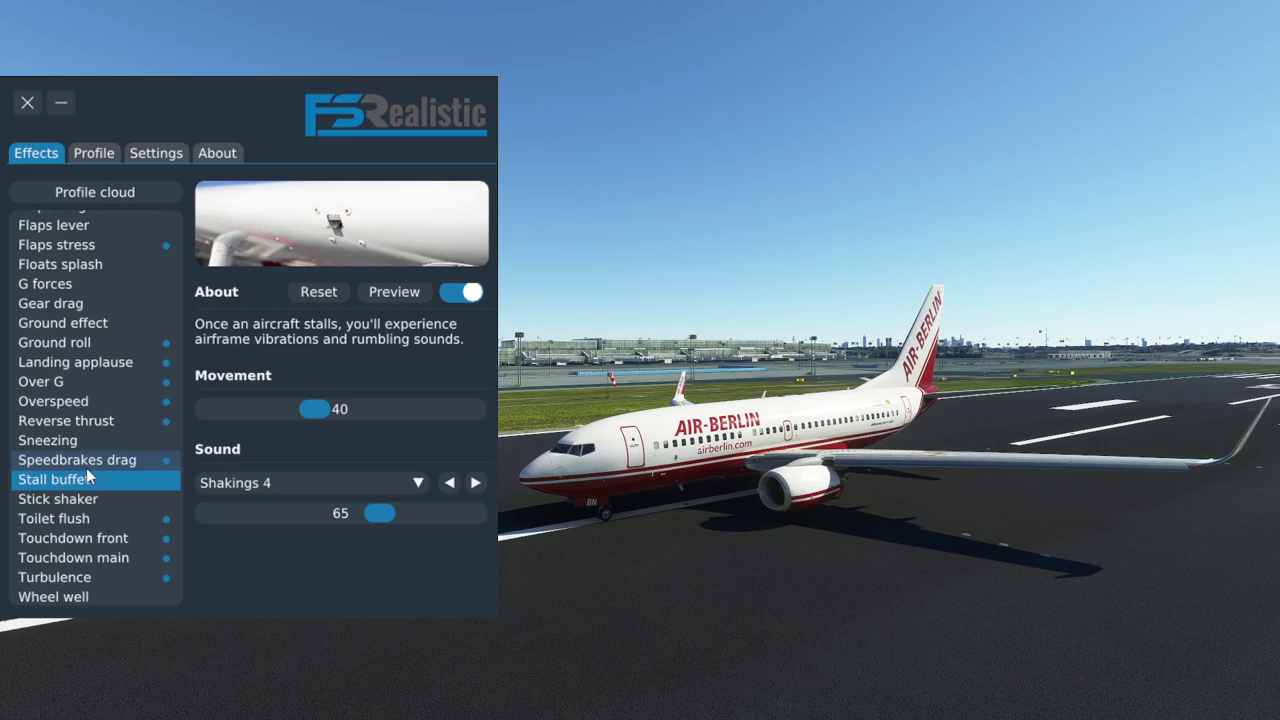
scroll(88, 479, down, 1)
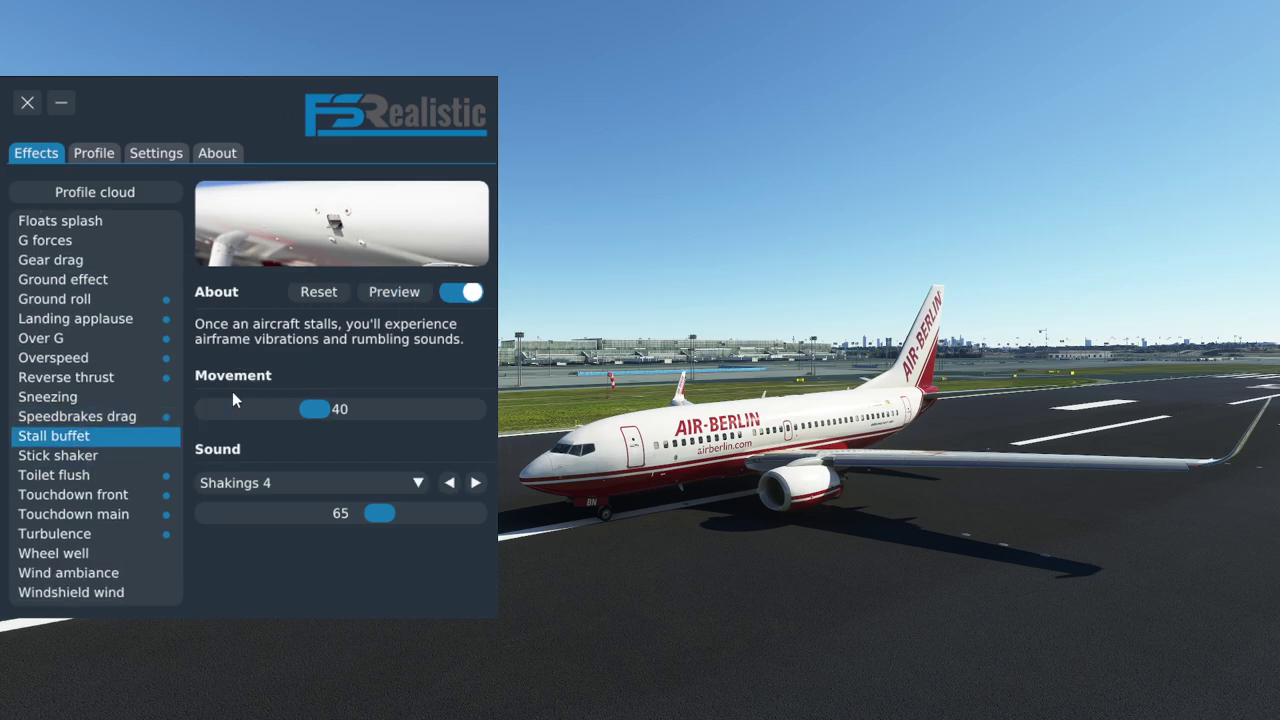
click(52, 455)
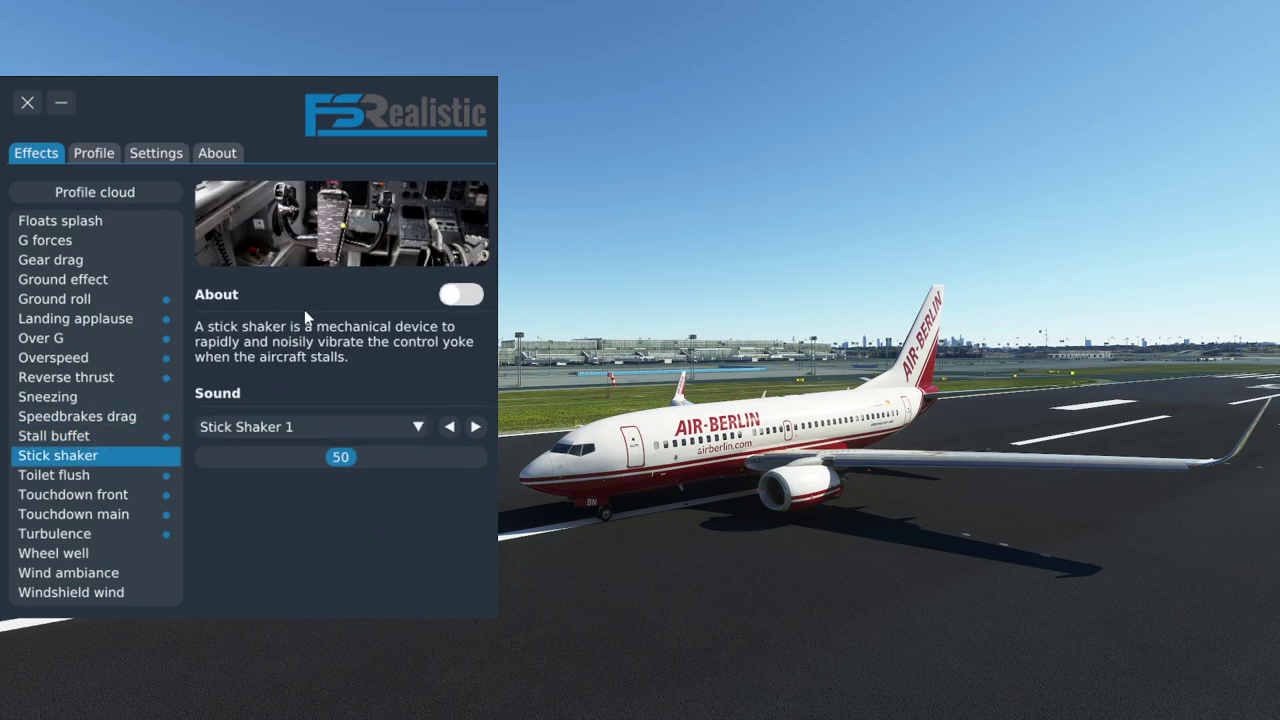
click(418, 427)
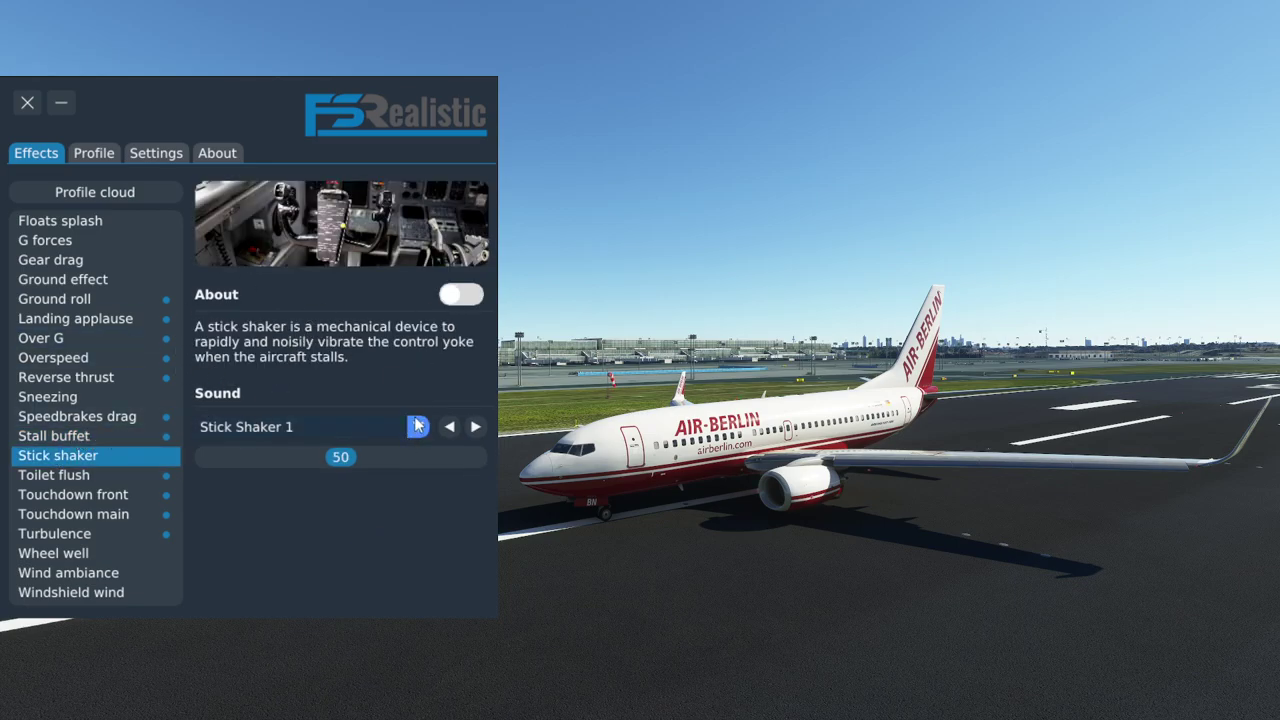
click(54, 477)
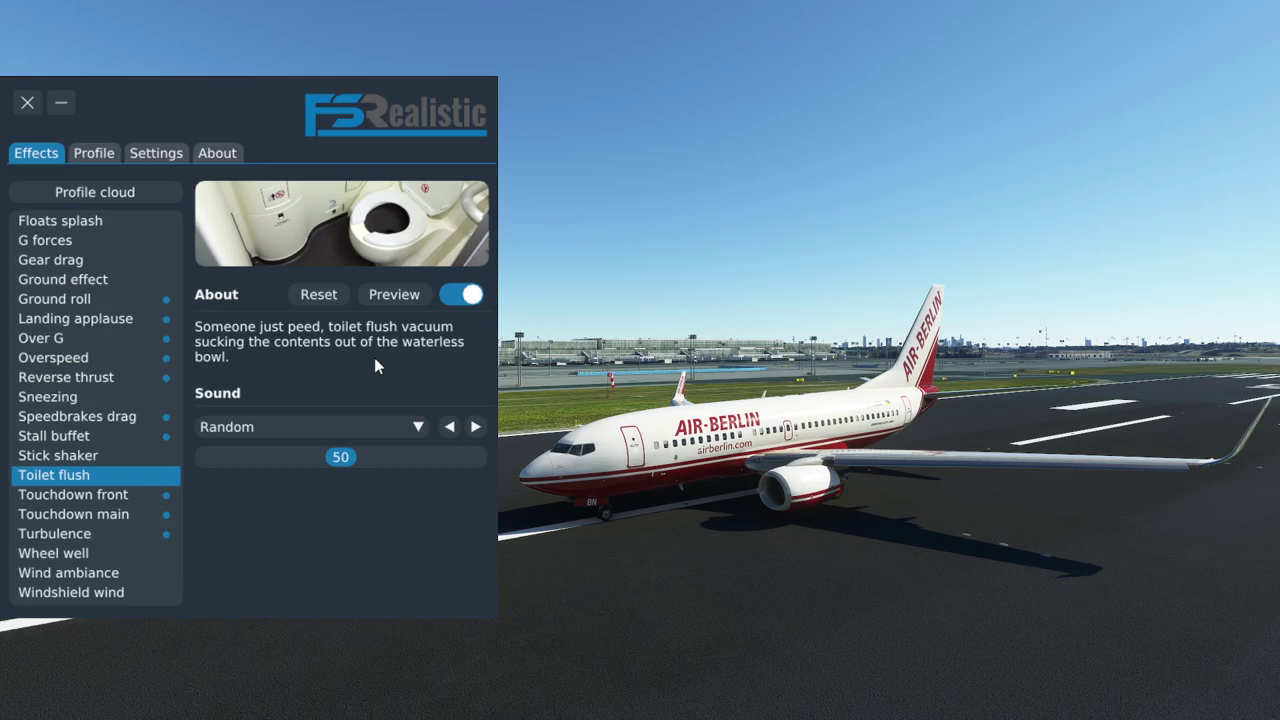
Compare Touchdown front and Touchdown main, then view Turbulence (Movement 50, Shakings 3 at volume 50).
click(103, 494)
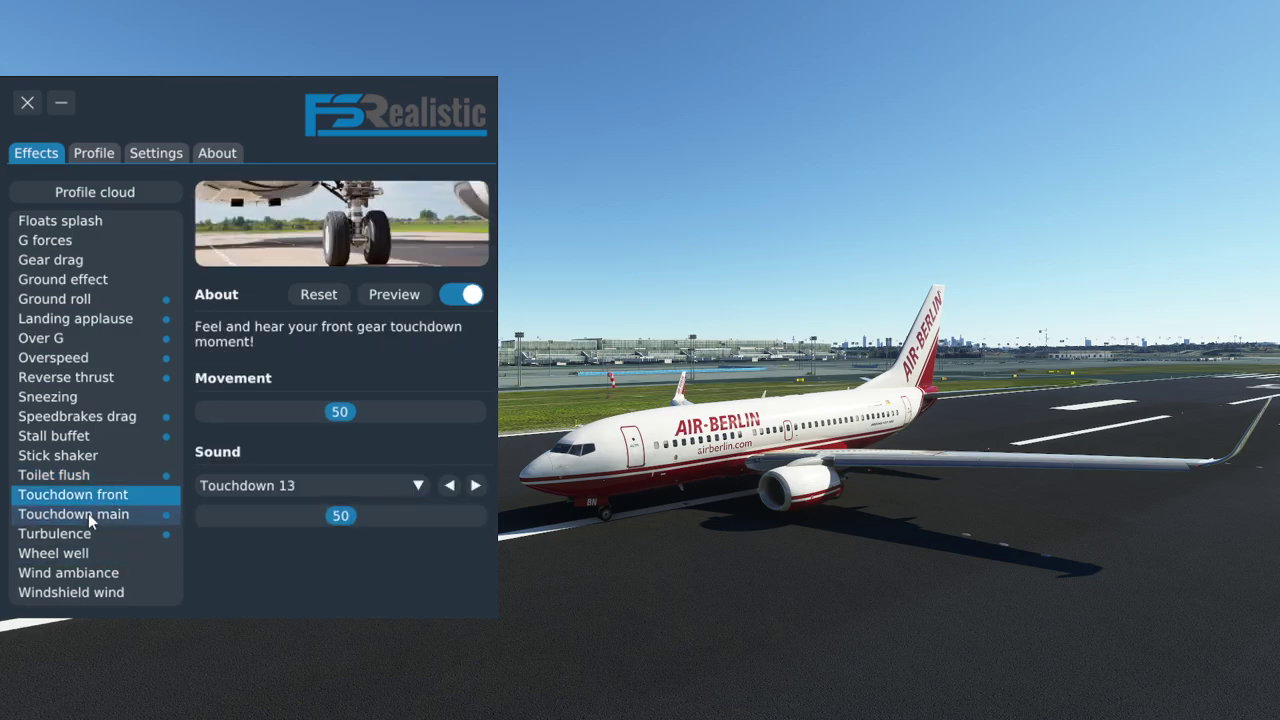
click(89, 514)
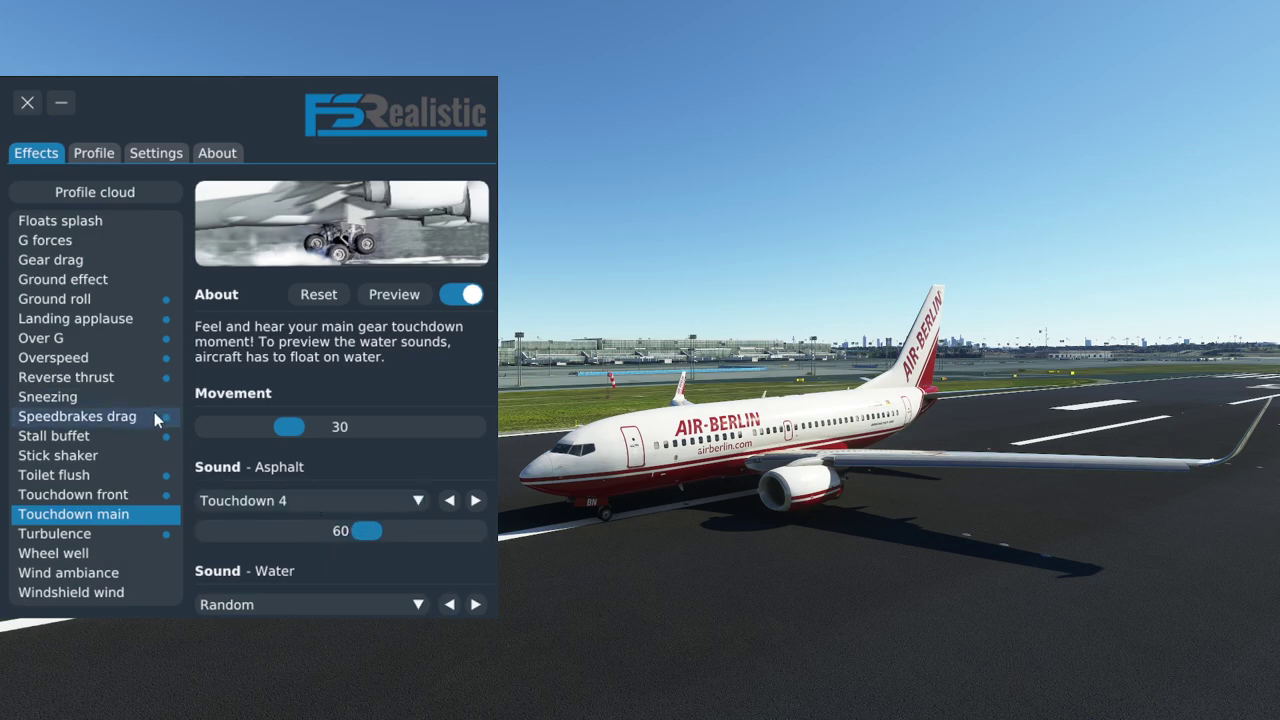
click(98, 495)
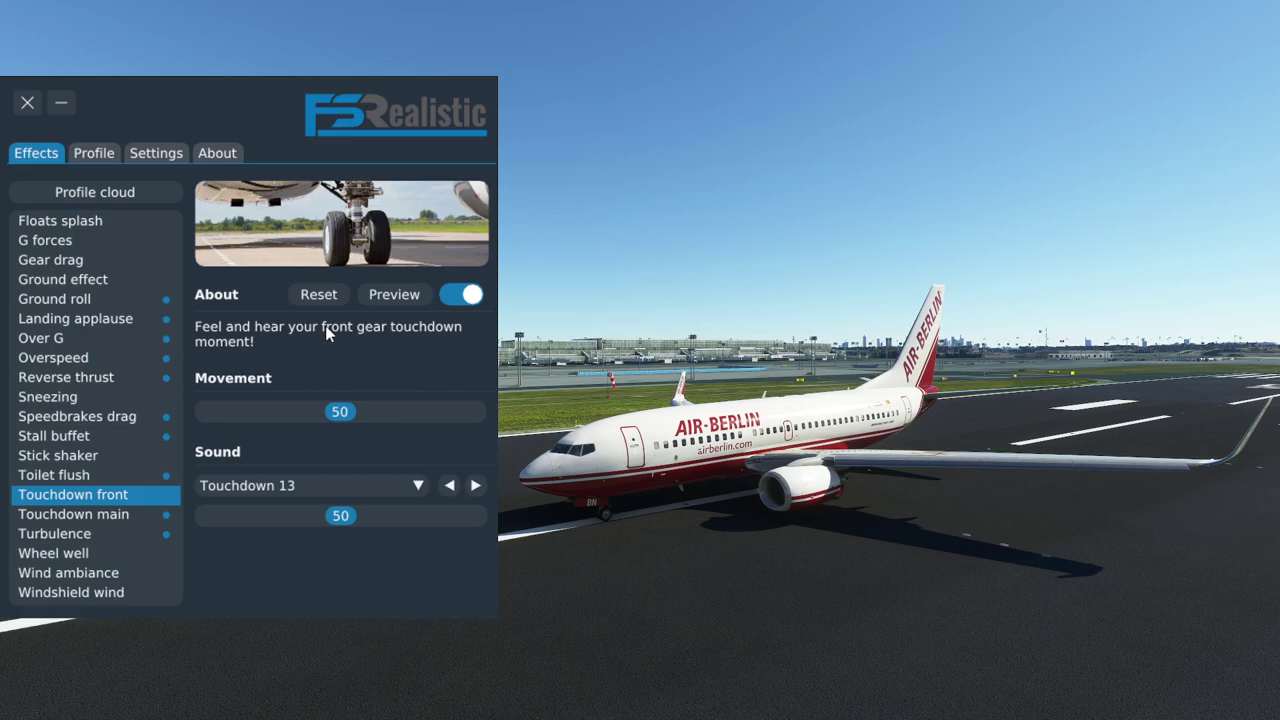
click(122, 537)
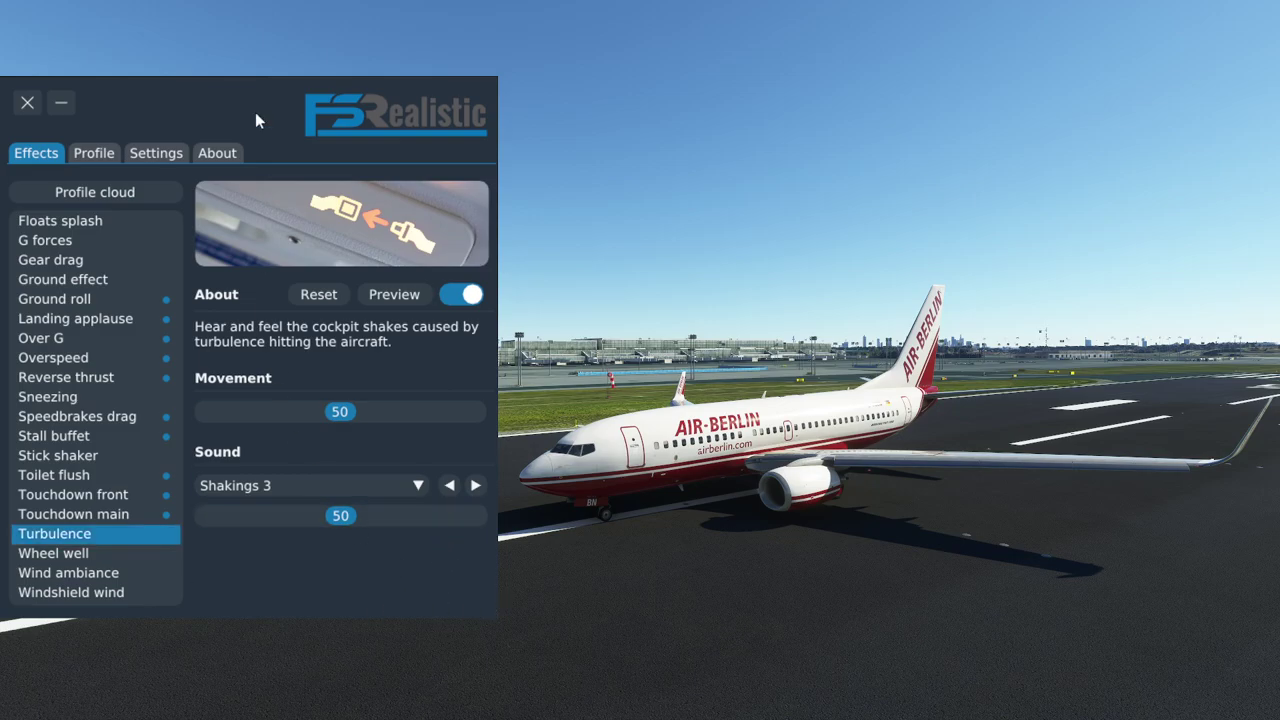
Check Wheel well and Wind ambiance, then Windshield wind with its Wind 6 sound at 40.
click(30, 556)
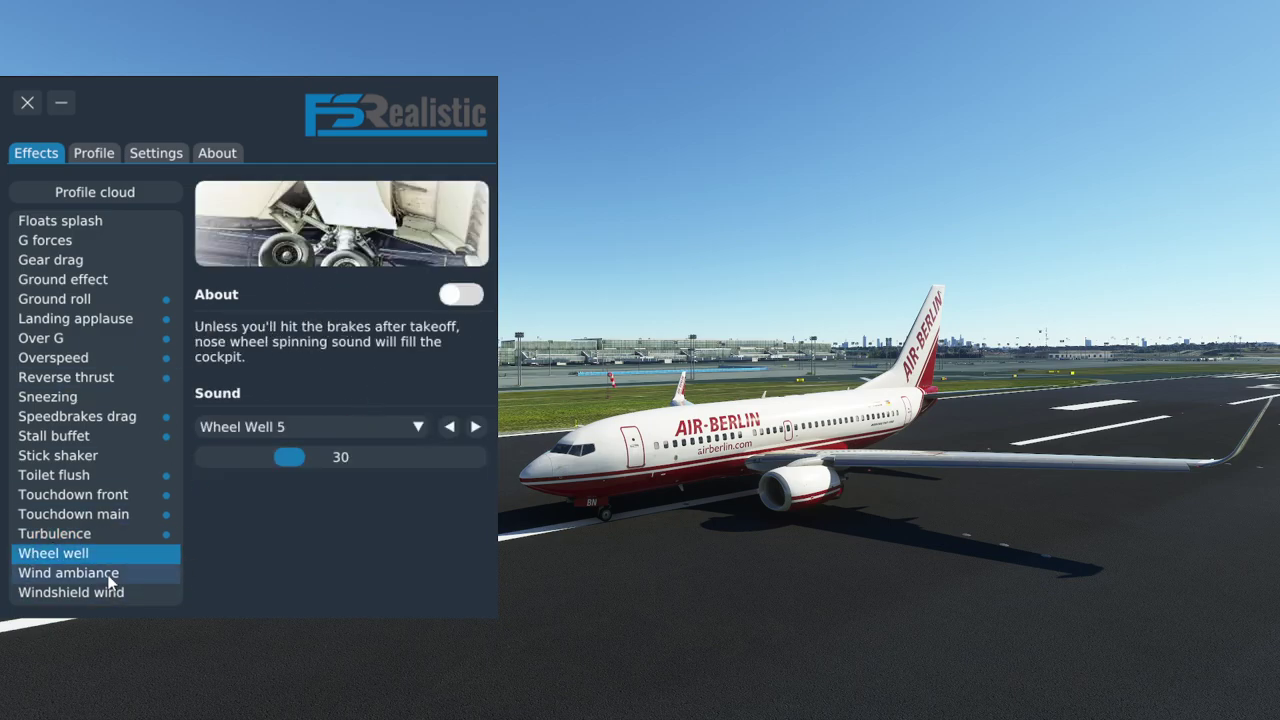
click(36, 576)
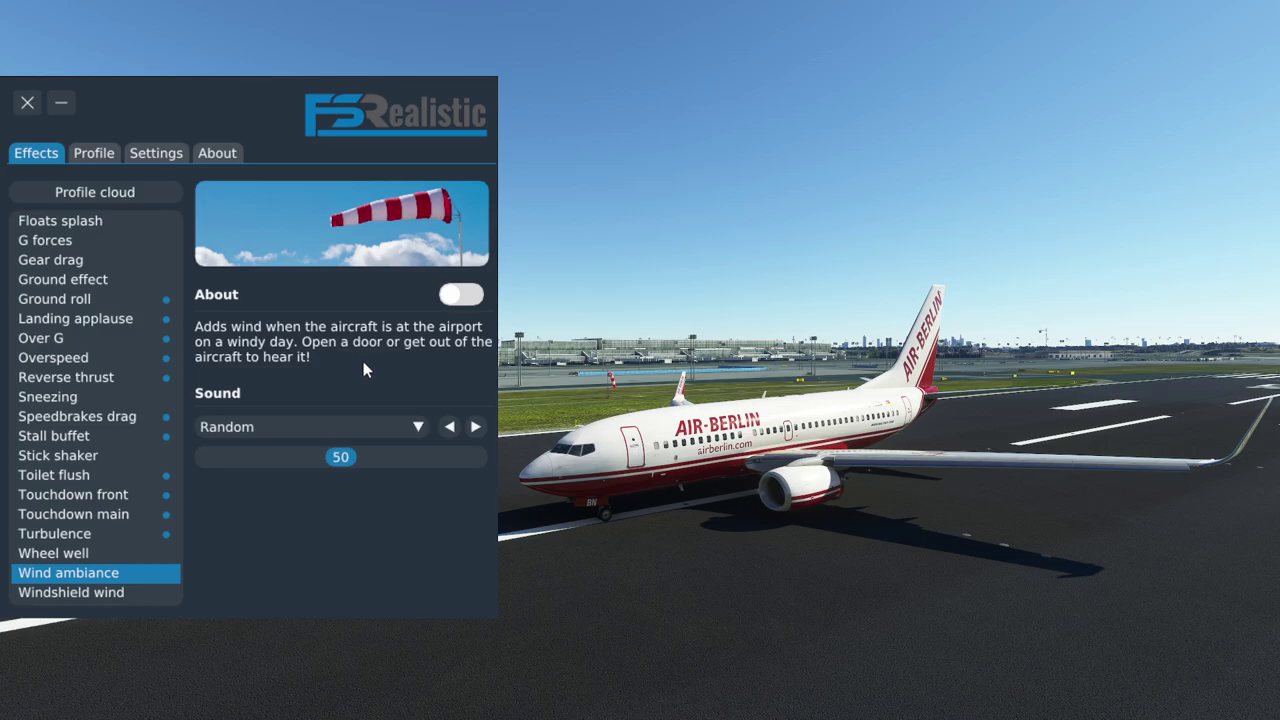
click(65, 590)
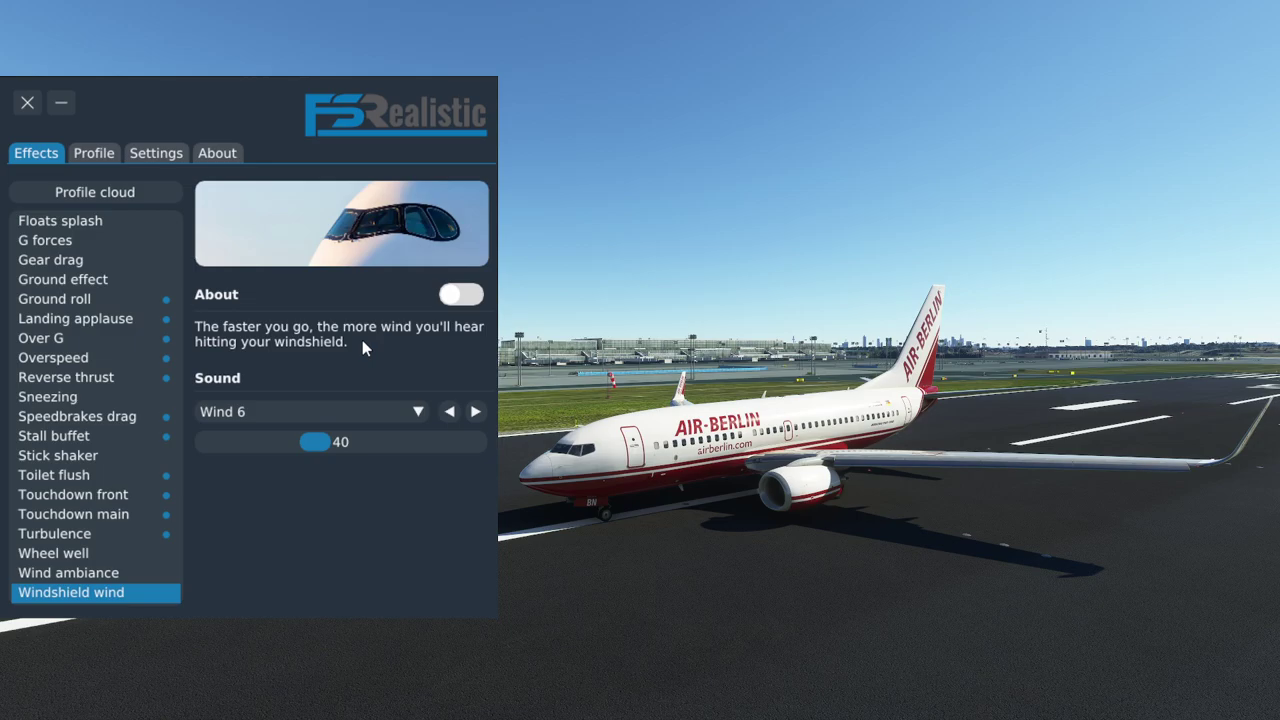
Switch to the Profile tab showing the active PMDG 737-700 profile.
click(93, 155)
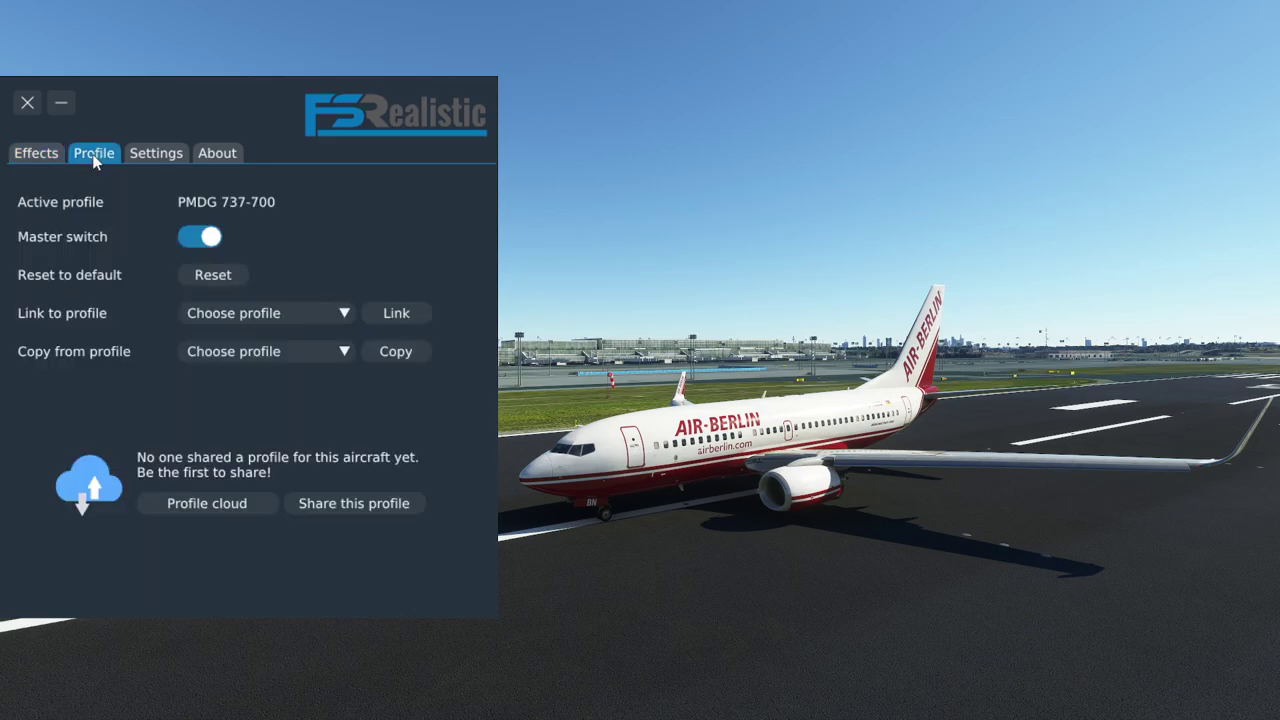